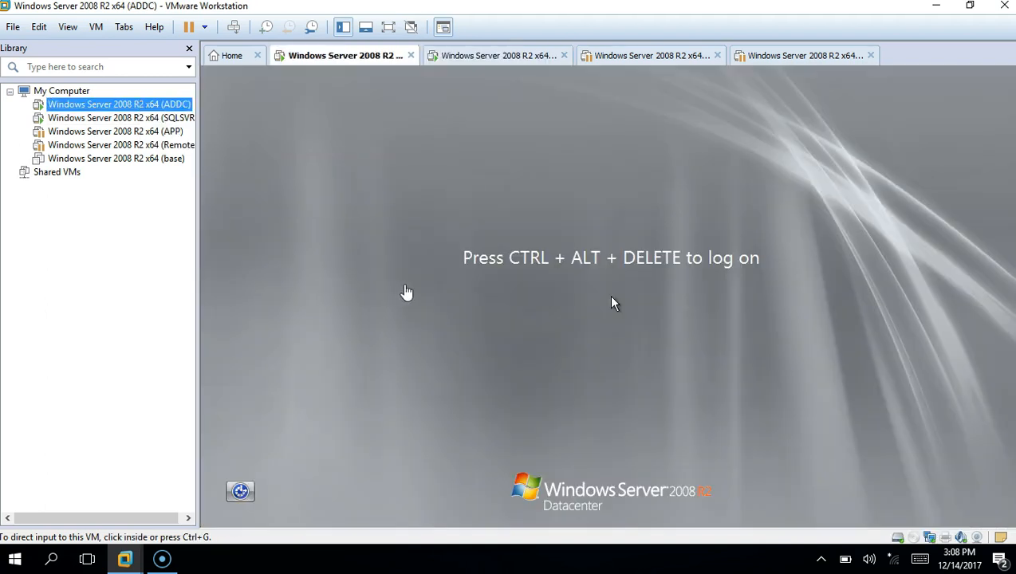
Sign in to the ADDC server as the domain Administrator
{"action": "left_click", "coordinate": [407, 293]}
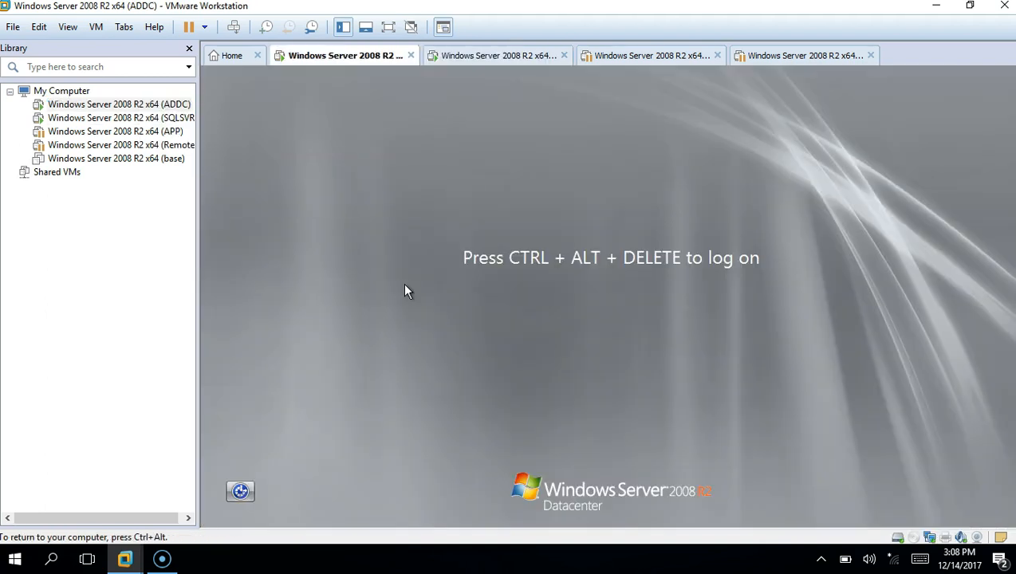
{"action": "key", "text": "ctrl+alt+Insert"}
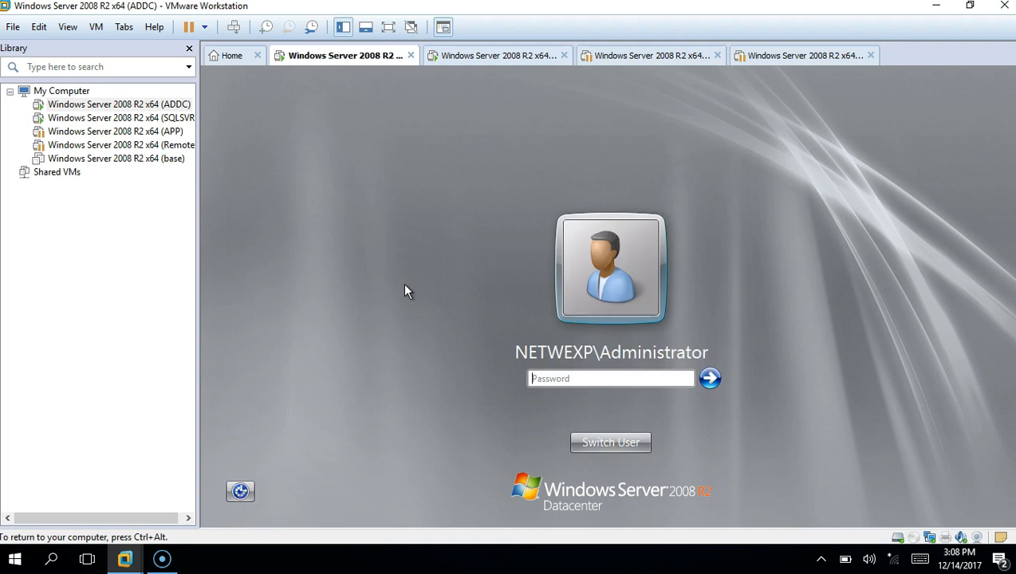
{"action": "type", "text": "********"}
{"action": "key", "text": "Return"}
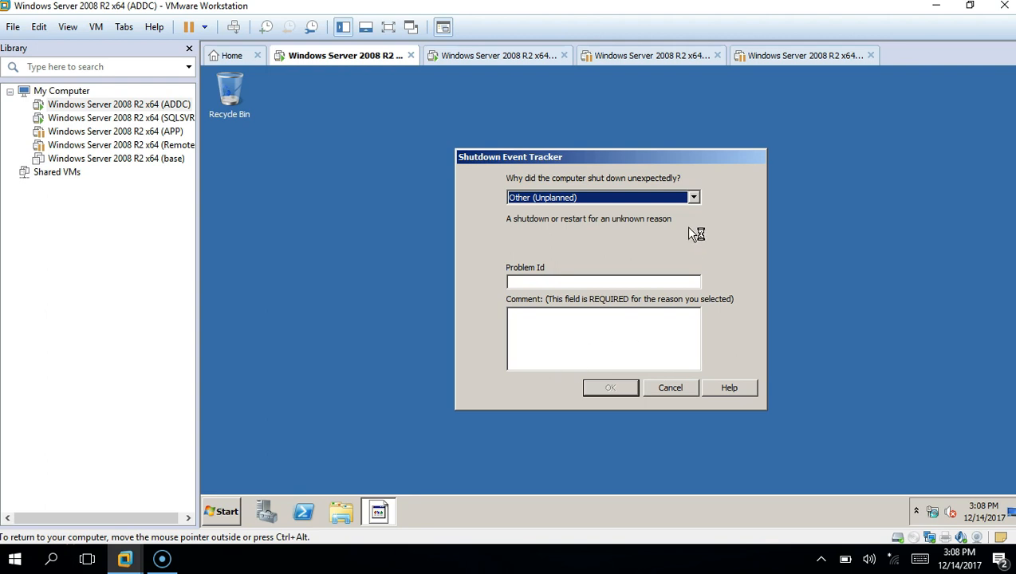
Give 'Power Failure: Cord Unplugged' as the shutdown reason and dismiss the Shutdown Event Tracker
{"action": "left_click", "coordinate": [693, 198]}
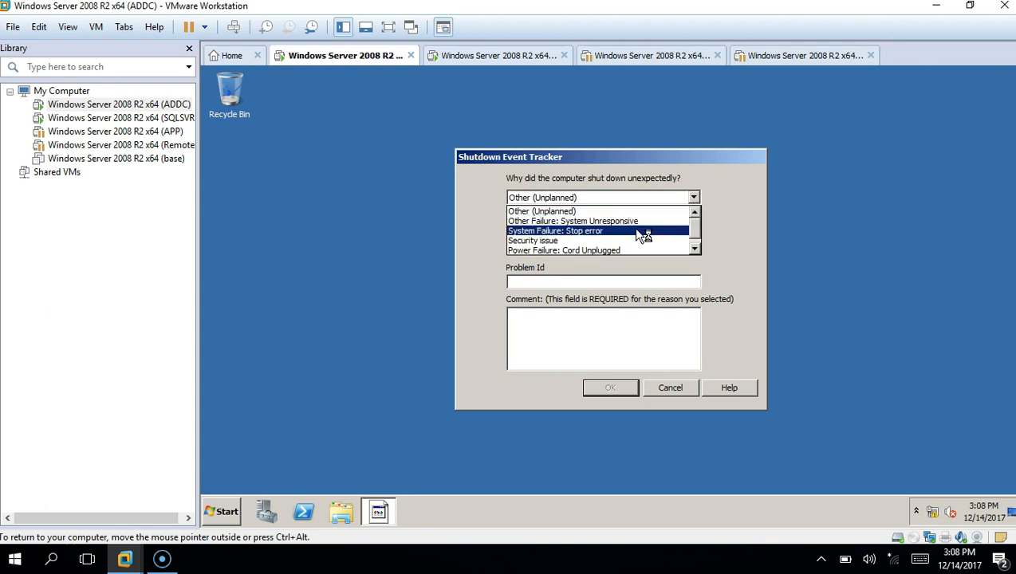
{"action": "left_click", "coordinate": [622, 249]}
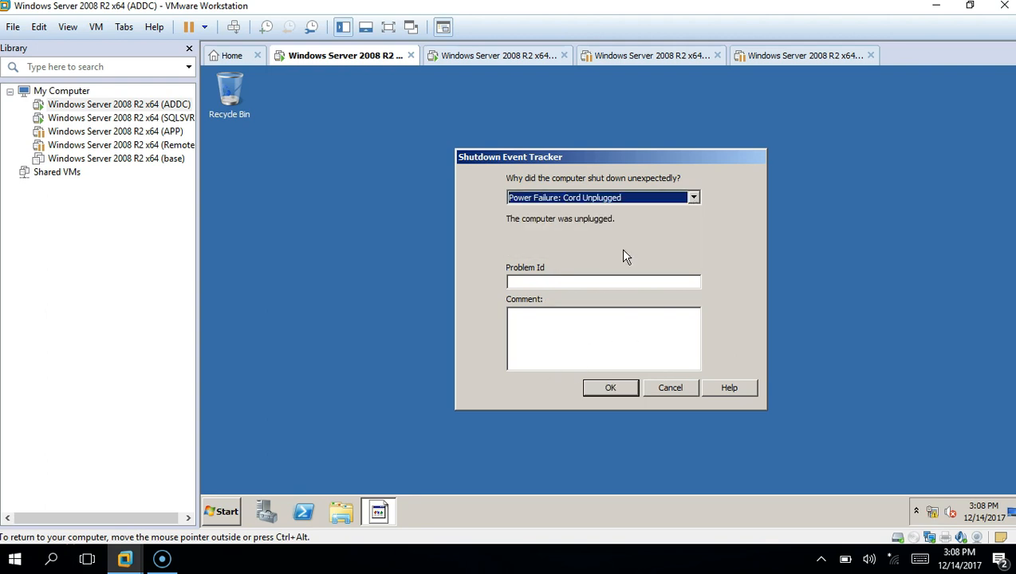
{"action": "left_click", "coordinate": [621, 389]}
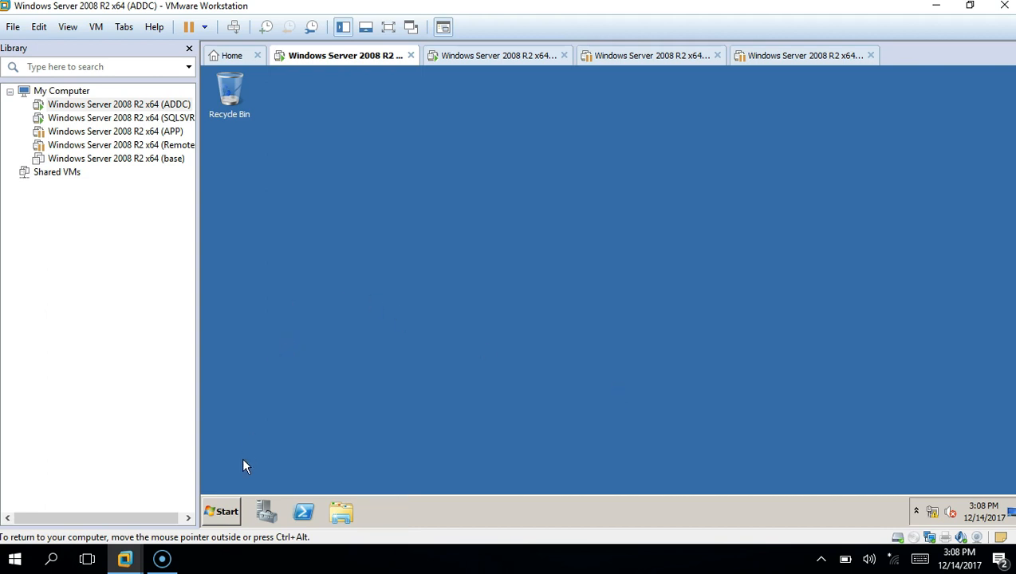
{"action": "left_click", "coordinate": [224, 512]}
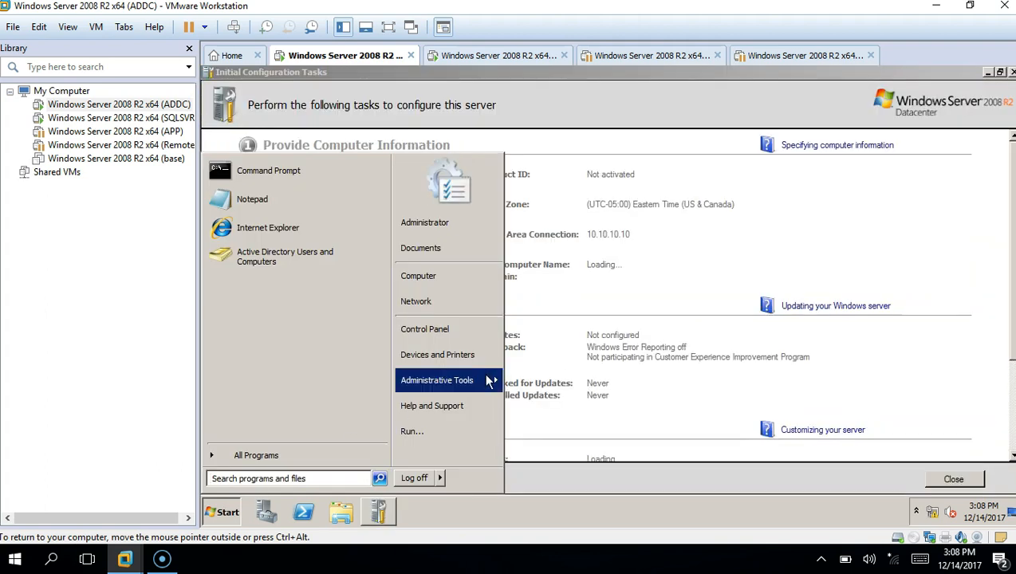
Launch Active Directory Users and Computers and choose New > User in the Users container
{"action": "mouse_move", "coordinate": [489, 381]}
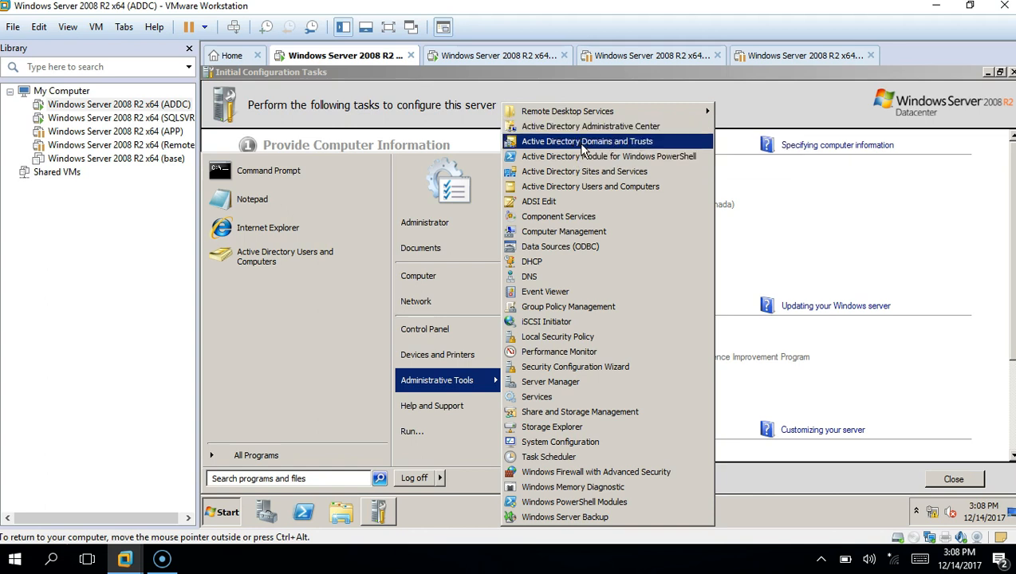
{"action": "left_click", "coordinate": [590, 186]}
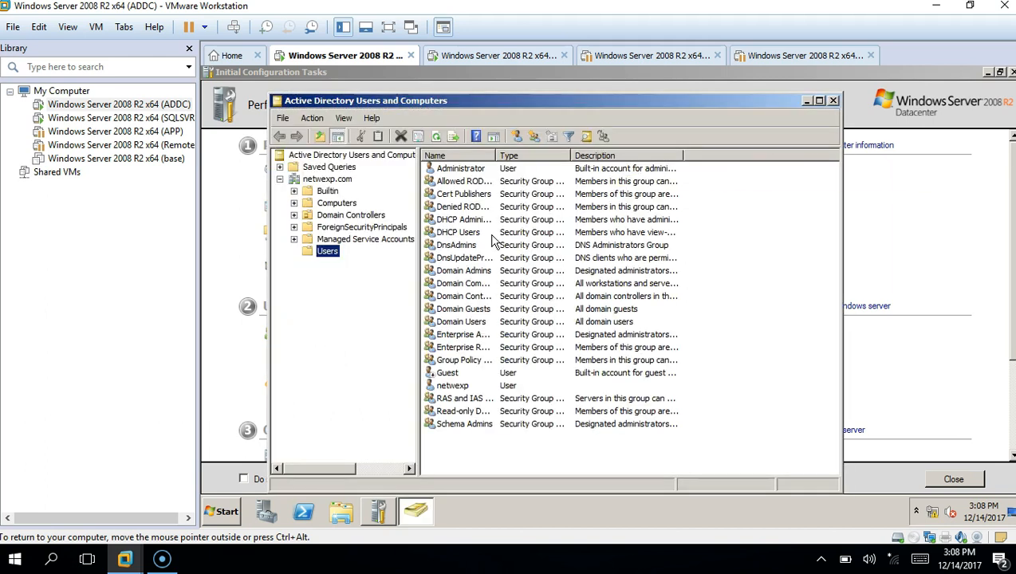
{"action": "right_click", "coordinate": [532, 439]}
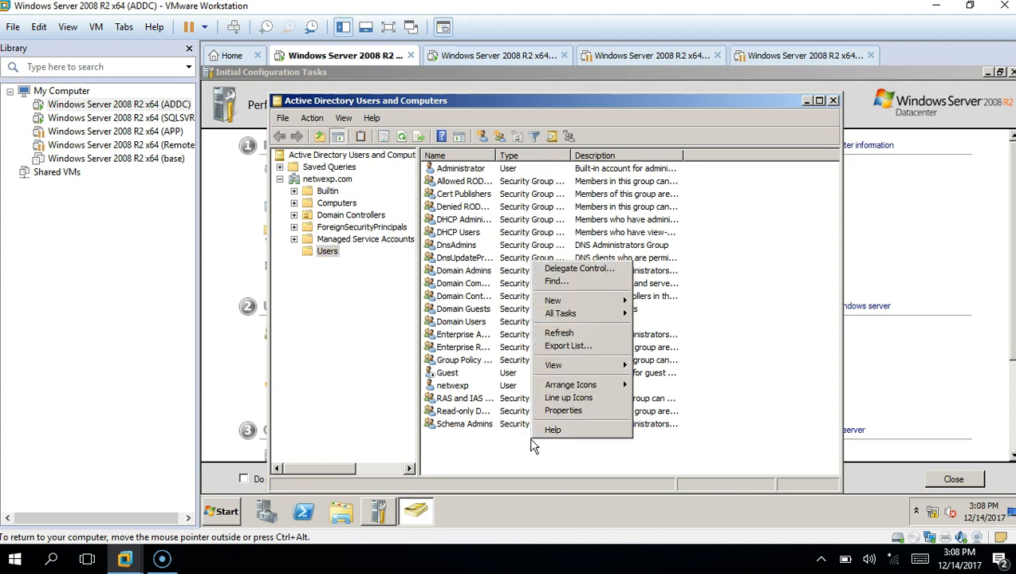
{"action": "mouse_move", "coordinate": [582, 305]}
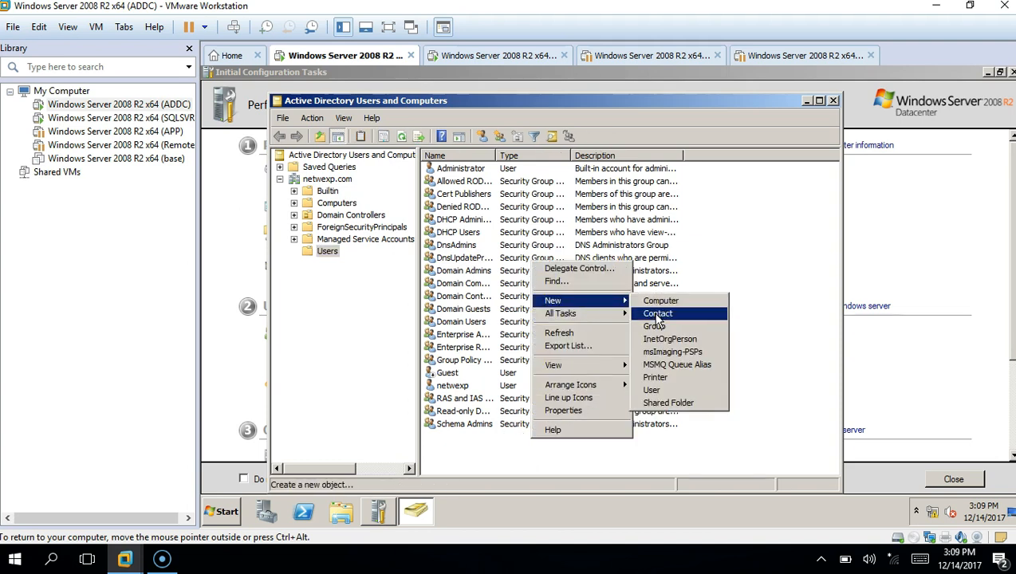
{"action": "left_click", "coordinate": [667, 391]}
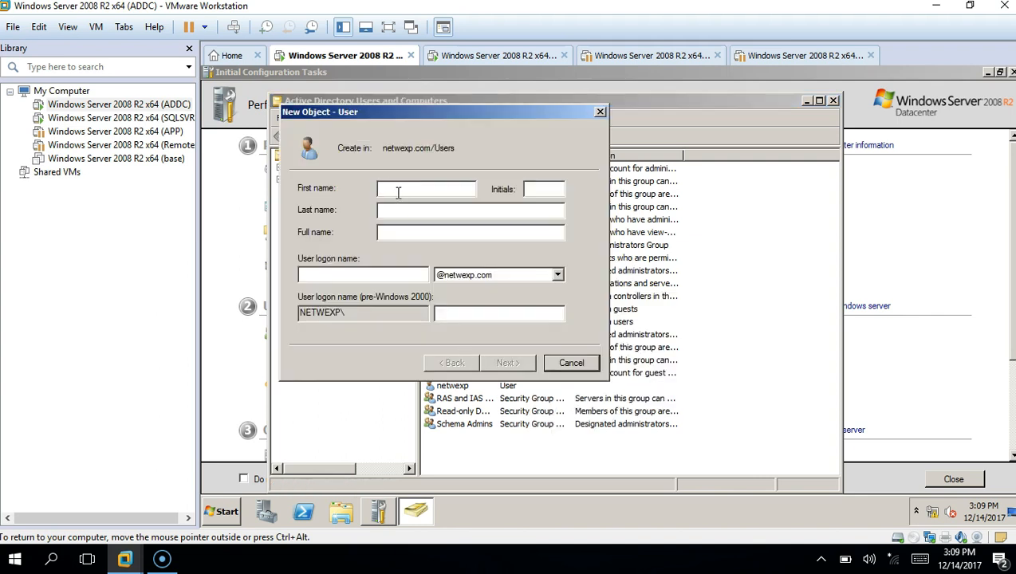
Enter sqladmin as the new user's first name and logon name
{"action": "type", "text": "sqladmin"}
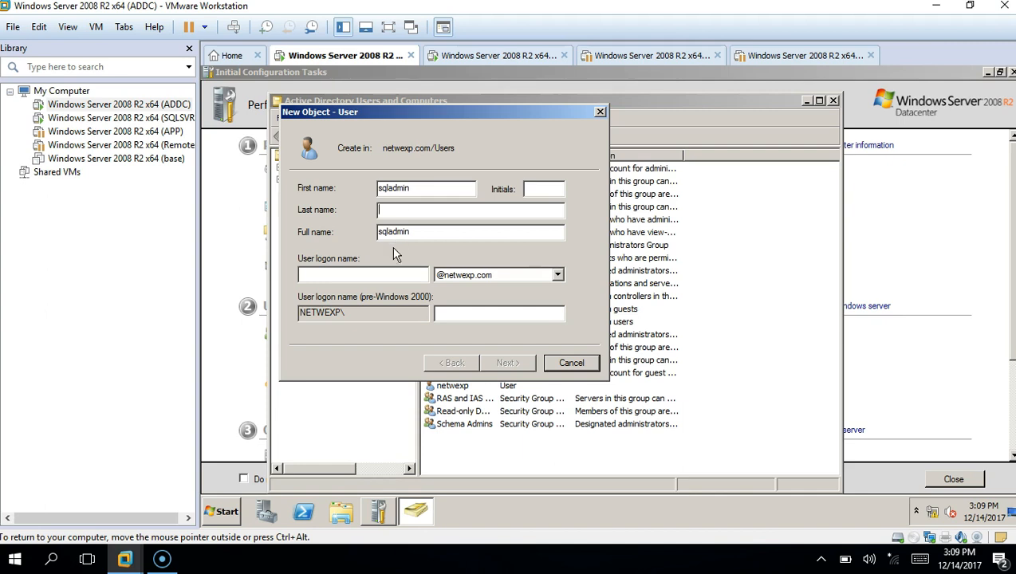
{"action": "key", "text": "Tab"}
{"action": "left_click", "coordinate": [394, 275]}
{"action": "type", "text": "squ"}
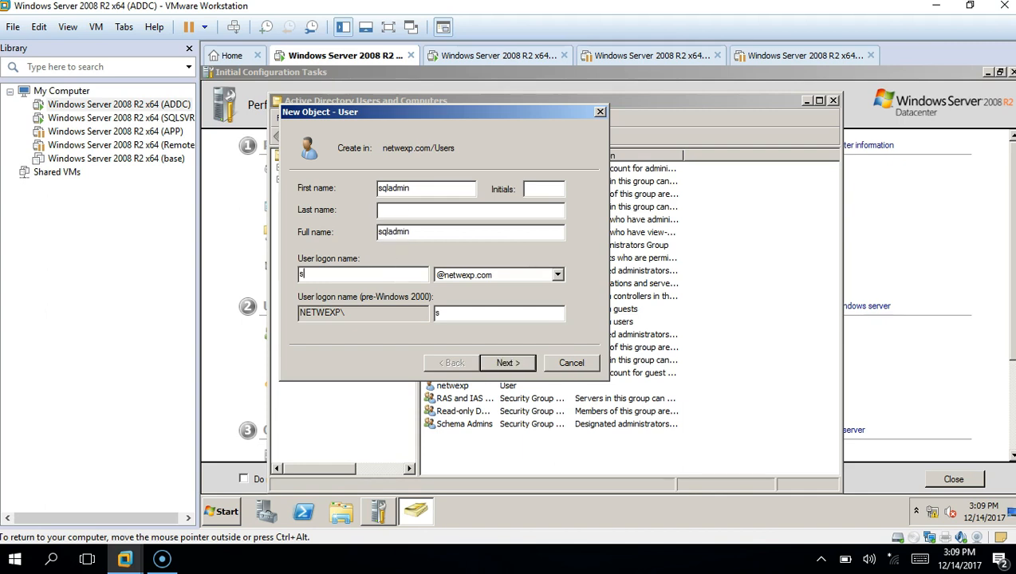
{"action": "key", "text": "BackSpace"}
{"action": "key", "text": "BackSpace"}
{"action": "type", "text": "aladmin"}
{"action": "left_click", "coordinate": [520, 366]}
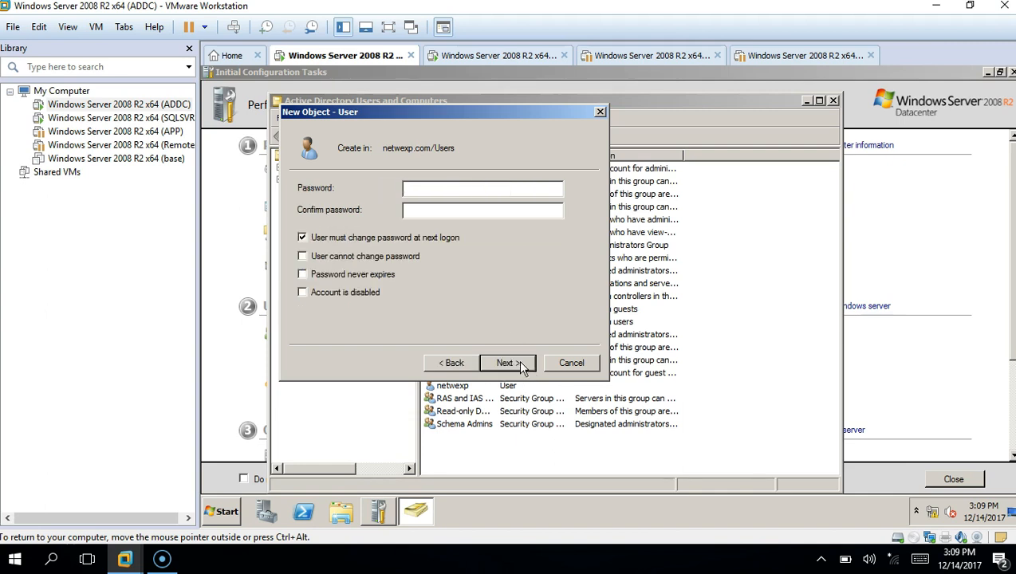
Set sqladmin's password with no forced change, cannot-change and never-expires, and finish
{"action": "left_click", "coordinate": [404, 238]}
{"action": "left_click", "coordinate": [429, 187]}
{"action": "type", "text": "••••••••"}
{"action": "key", "text": "Tab"}
{"action": "type", "text": "••••••••"}
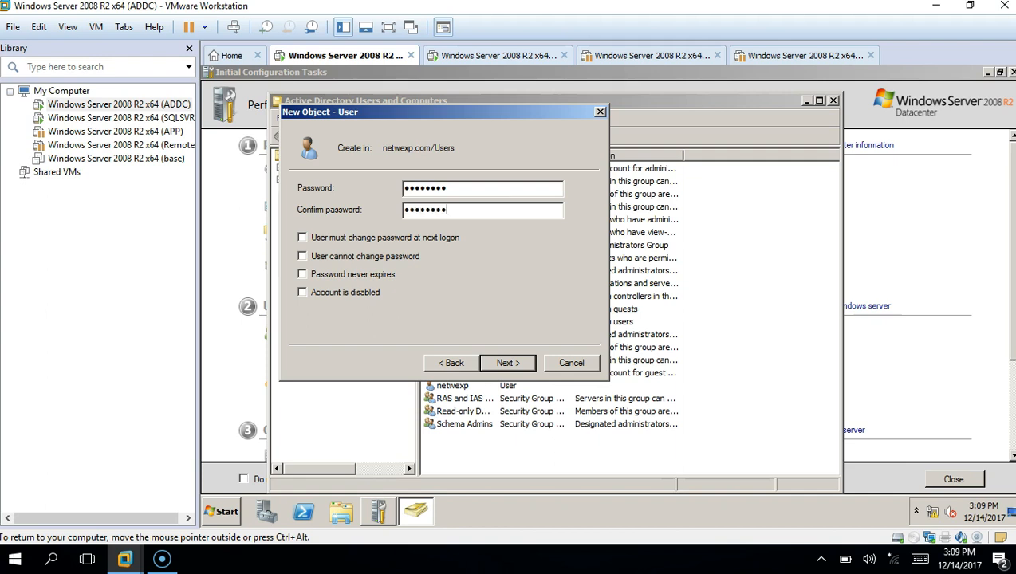
{"action": "left_click", "coordinate": [399, 256]}
{"action": "left_click", "coordinate": [386, 274]}
{"action": "left_click", "coordinate": [508, 363]}
{"action": "left_click", "coordinate": [508, 363]}
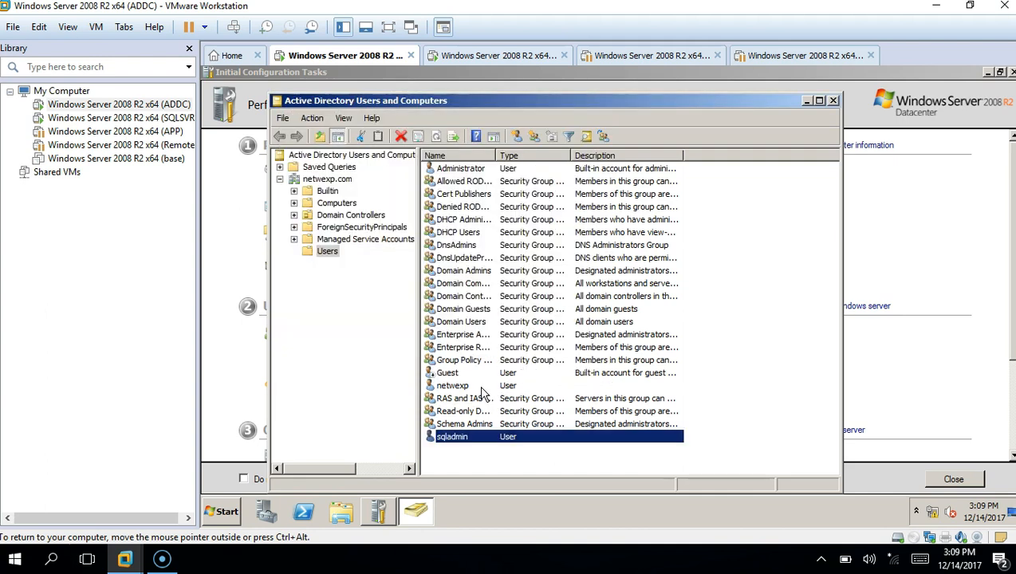
Add sqladmin to Enterprise Admins via its Member Of tab, then close Active Directory Users and Computers
{"action": "right_click", "coordinate": [504, 444]}
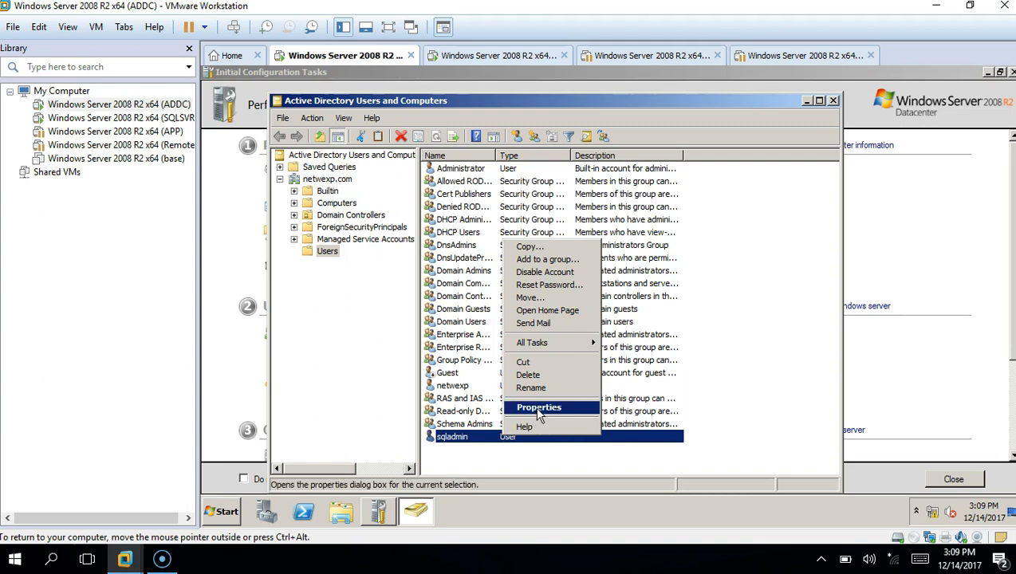
{"action": "left_click", "coordinate": [540, 408]}
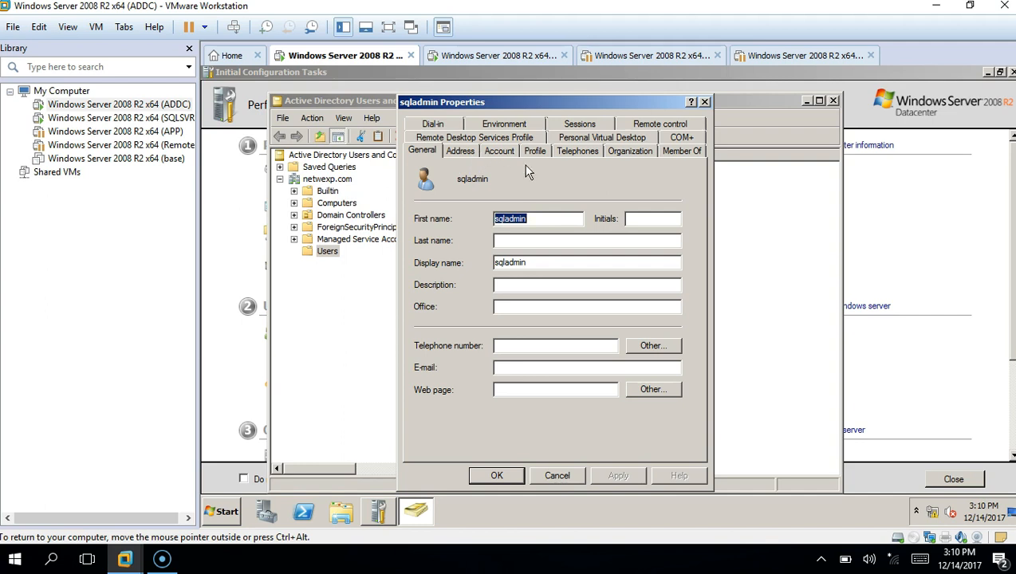
{"action": "left_click", "coordinate": [682, 151]}
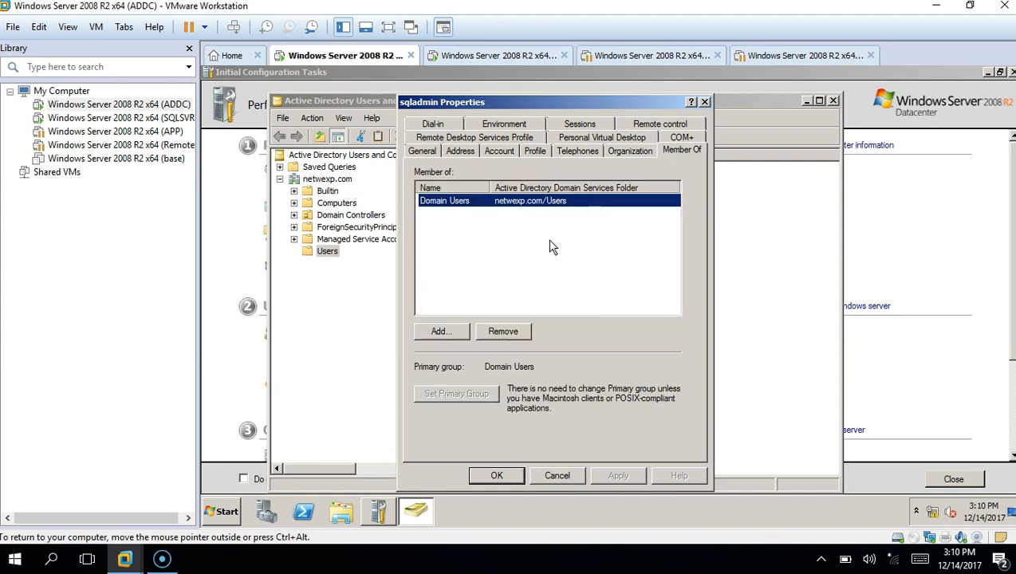
{"action": "left_click", "coordinate": [442, 331]}
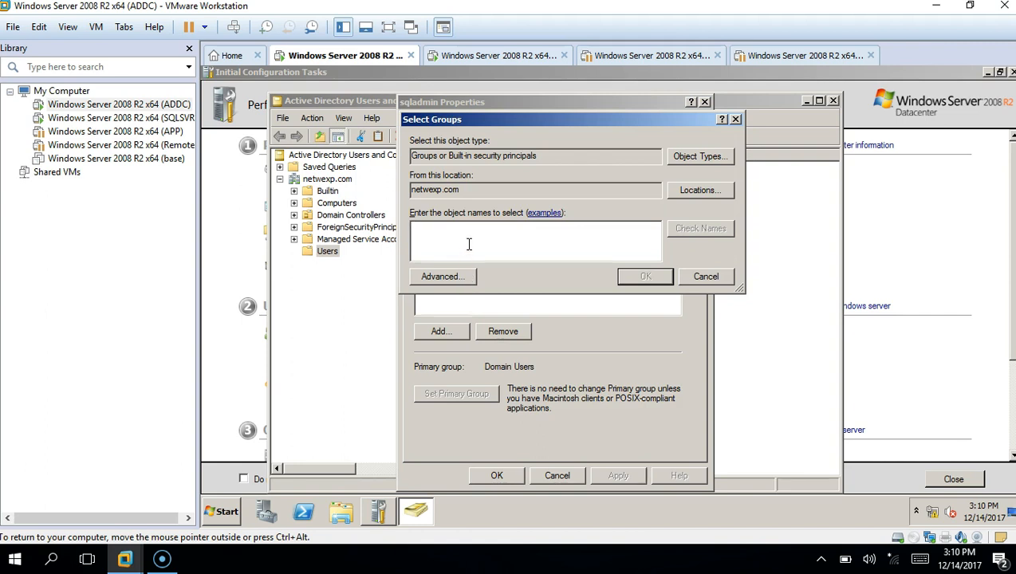
{"action": "type", "text": "enter"}
{"action": "key", "text": "Tab"}
{"action": "left_click", "coordinate": [469, 244]}
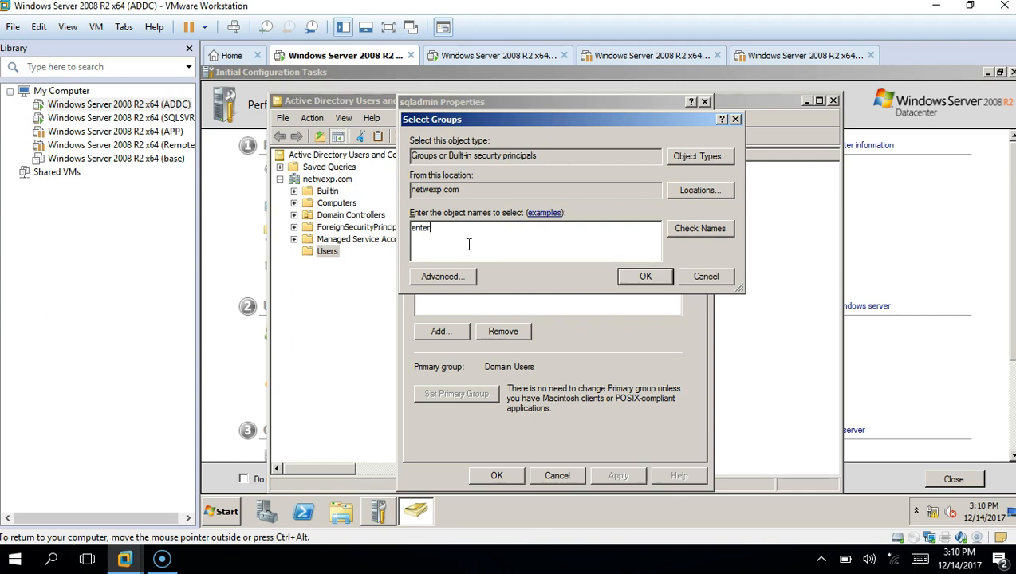
{"action": "left_click", "coordinate": [682, 230]}
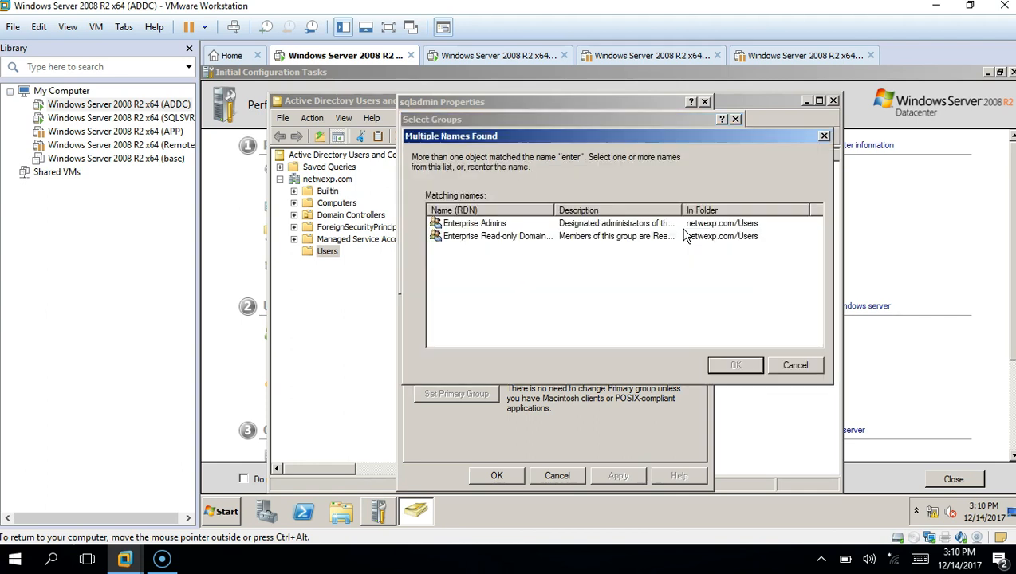
{"action": "left_click", "coordinate": [500, 225]}
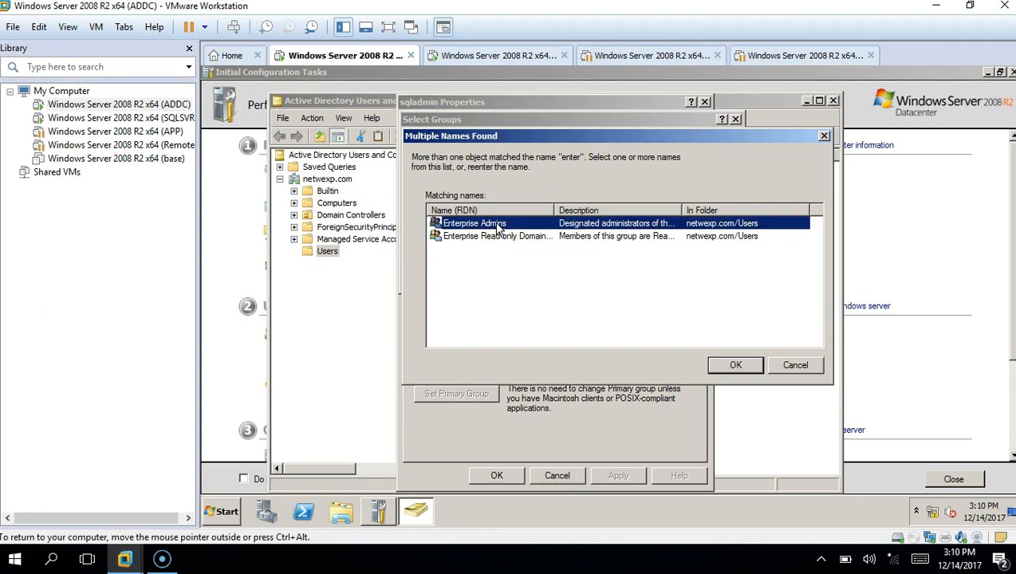
{"action": "left_click", "coordinate": [742, 369]}
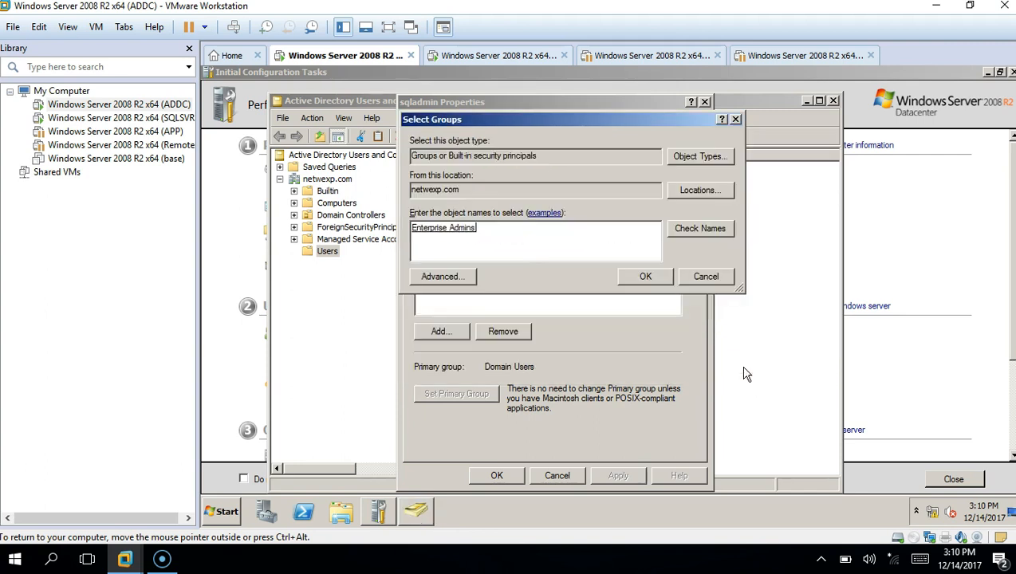
{"action": "left_click", "coordinate": [645, 278]}
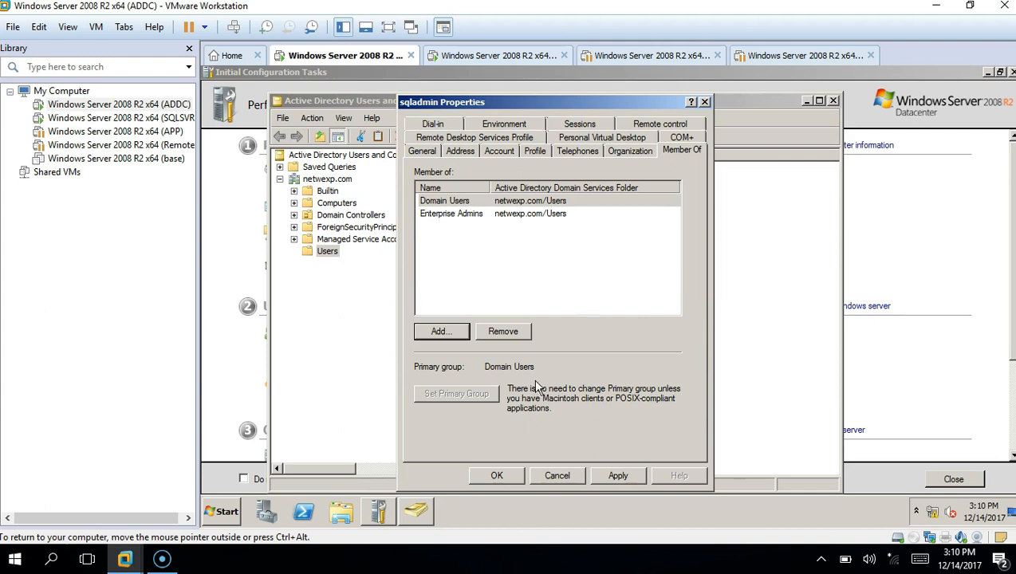
{"action": "left_click", "coordinate": [503, 476]}
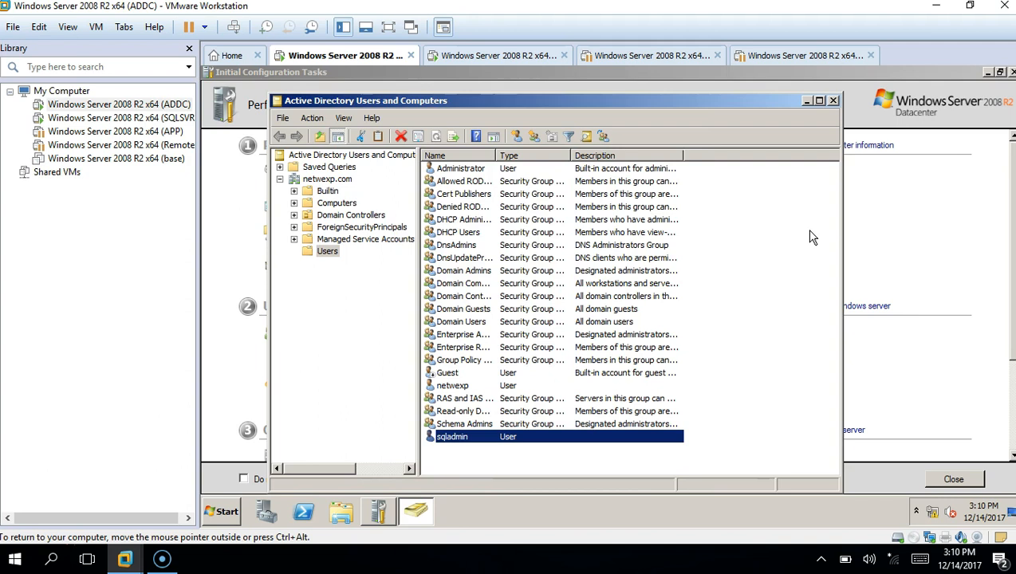
{"action": "left_click", "coordinate": [833, 101]}
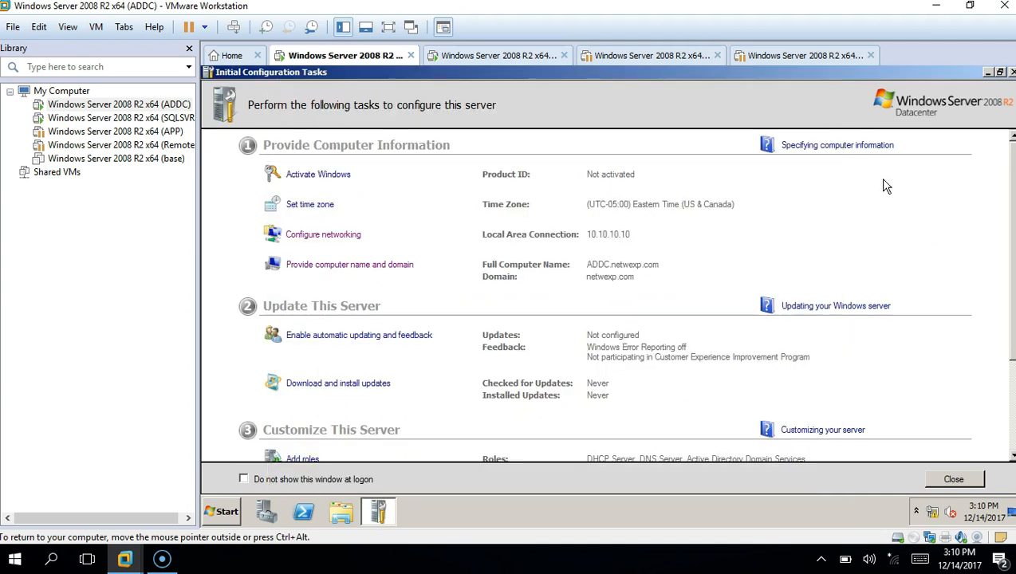
Switch to SQLSVR and open its Virtual Machine Settings at Options > Shared Folders
{"action": "left_click", "coordinate": [488, 57]}
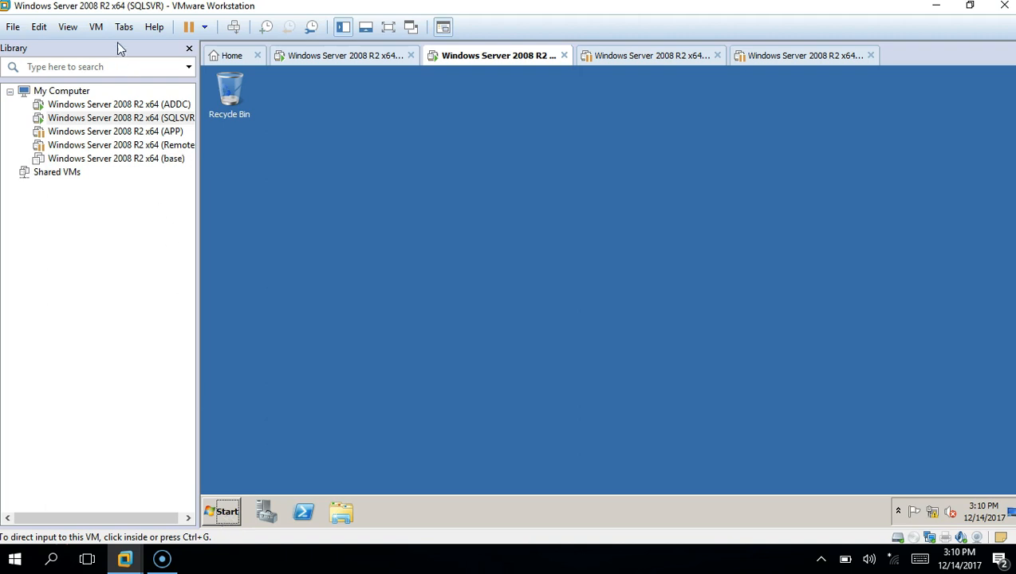
{"action": "left_click", "coordinate": [102, 27]}
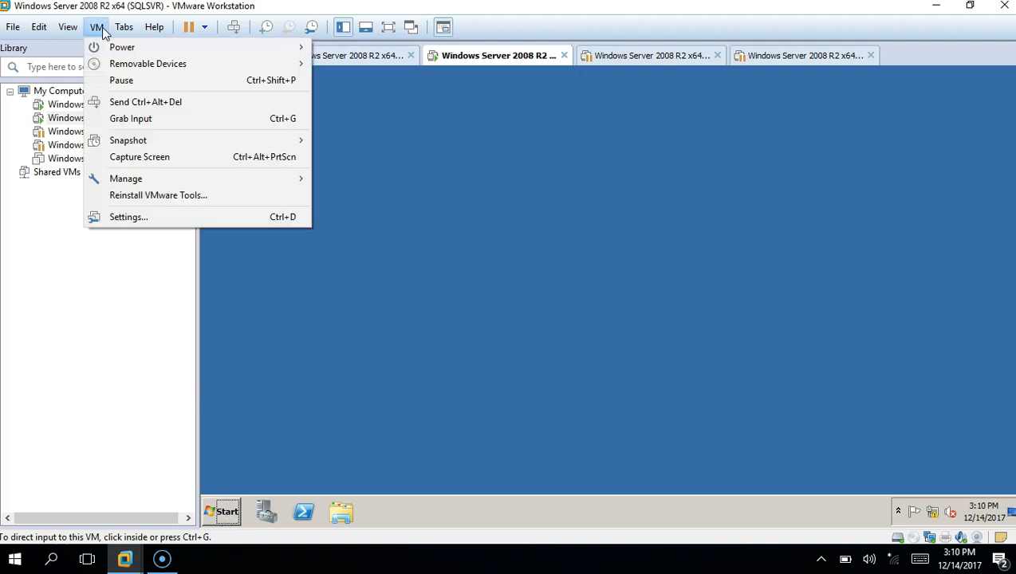
{"action": "left_click", "coordinate": [158, 221]}
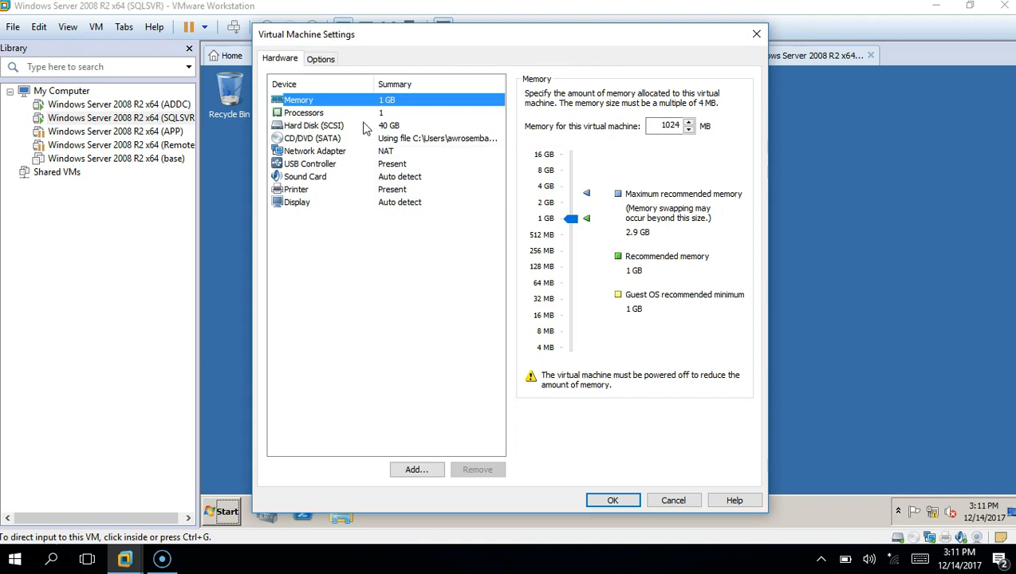
{"action": "left_click", "coordinate": [338, 64]}
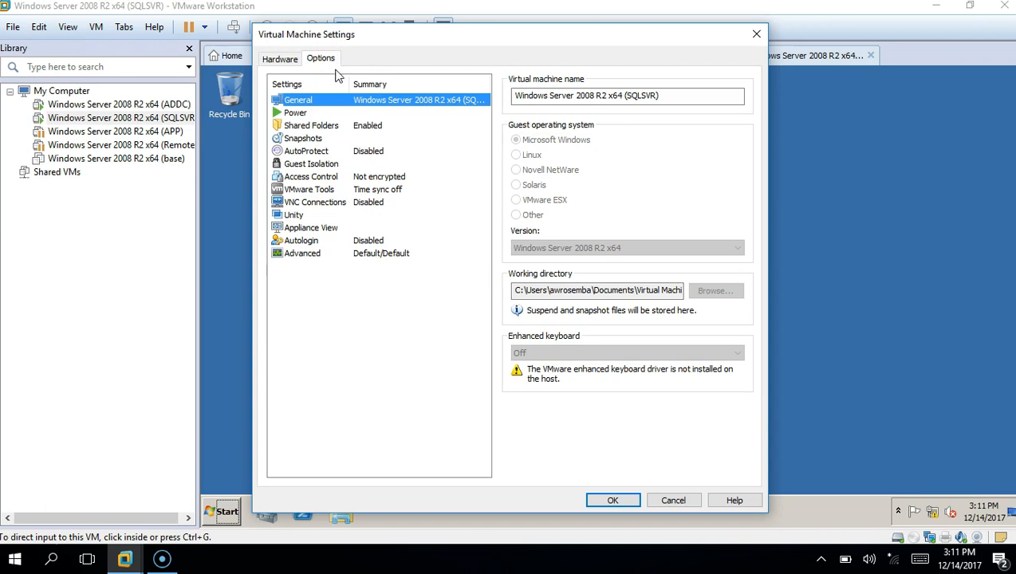
{"action": "left_click", "coordinate": [328, 127]}
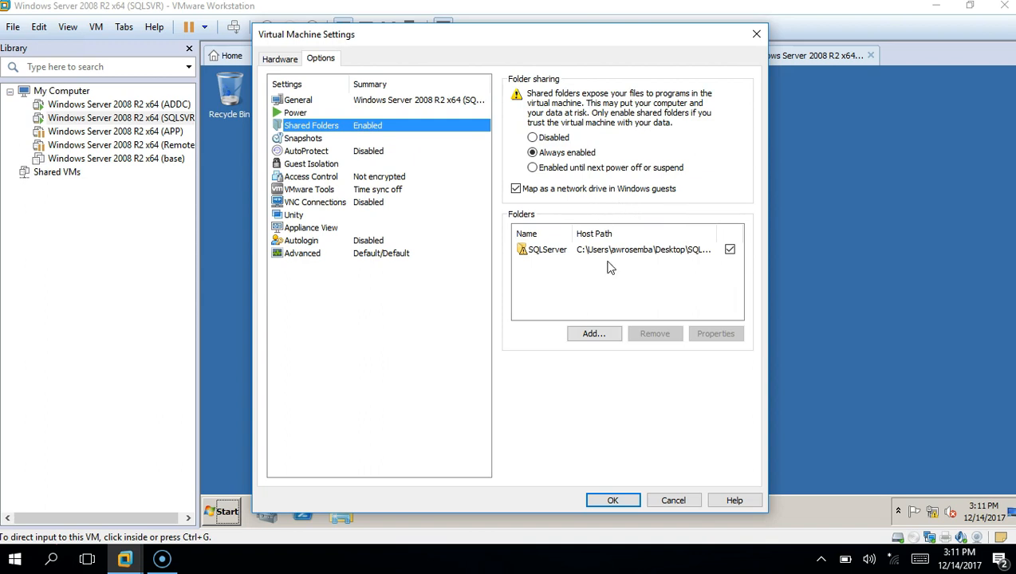
Add a shared folder for the host Desktop's SQL Server 2008 R2 Developer folder
{"action": "left_click", "coordinate": [600, 334]}
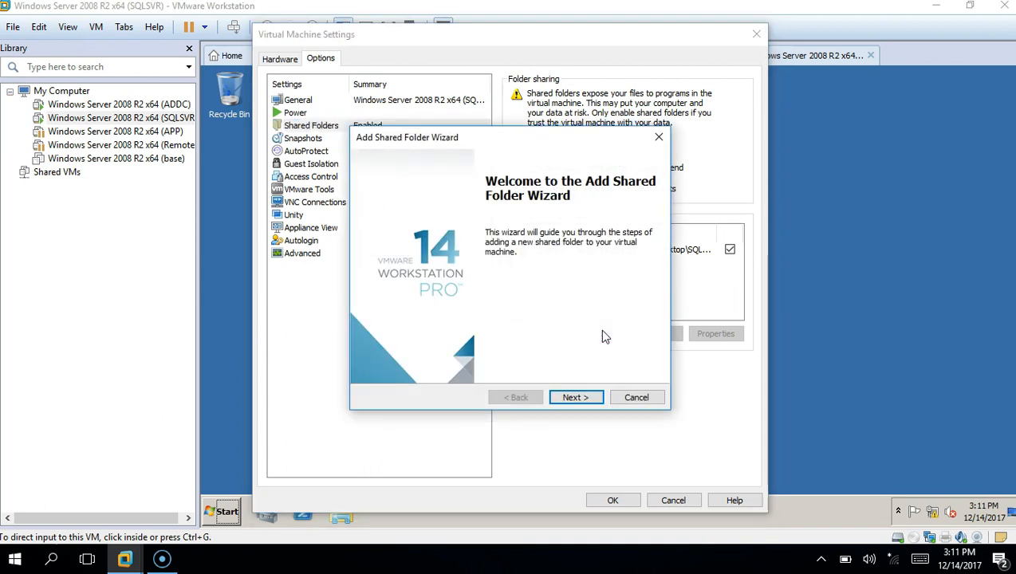
{"action": "left_click", "coordinate": [573, 398]}
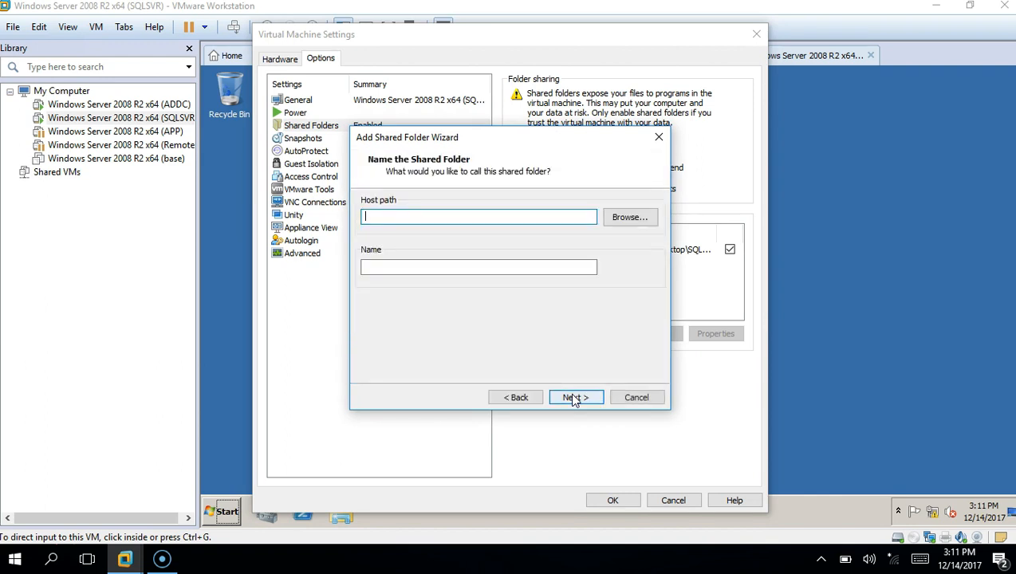
{"action": "left_click", "coordinate": [632, 219]}
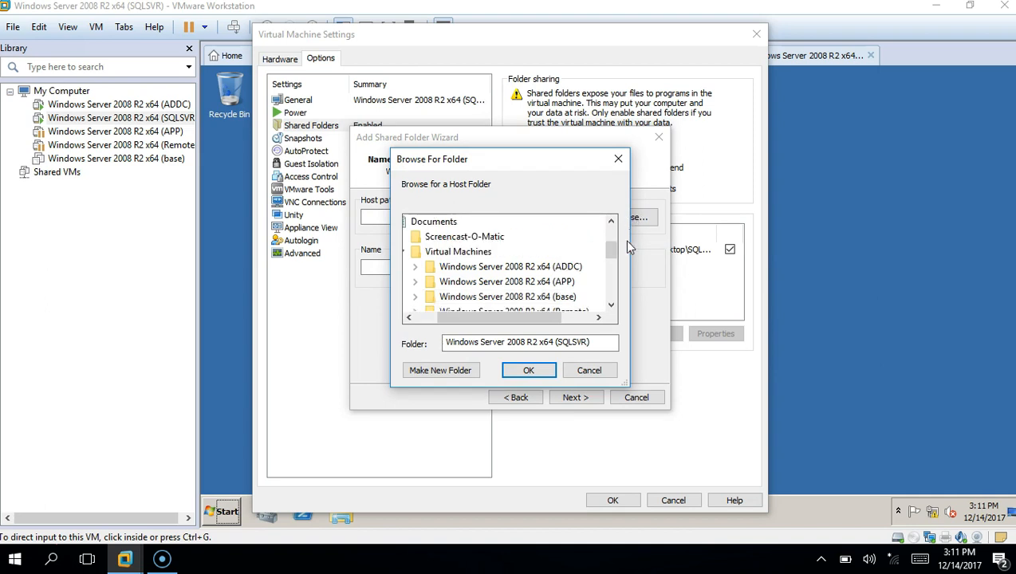
{"action": "left_click_drag", "start_coordinate": [613, 254], "coordinate": [613, 268]}
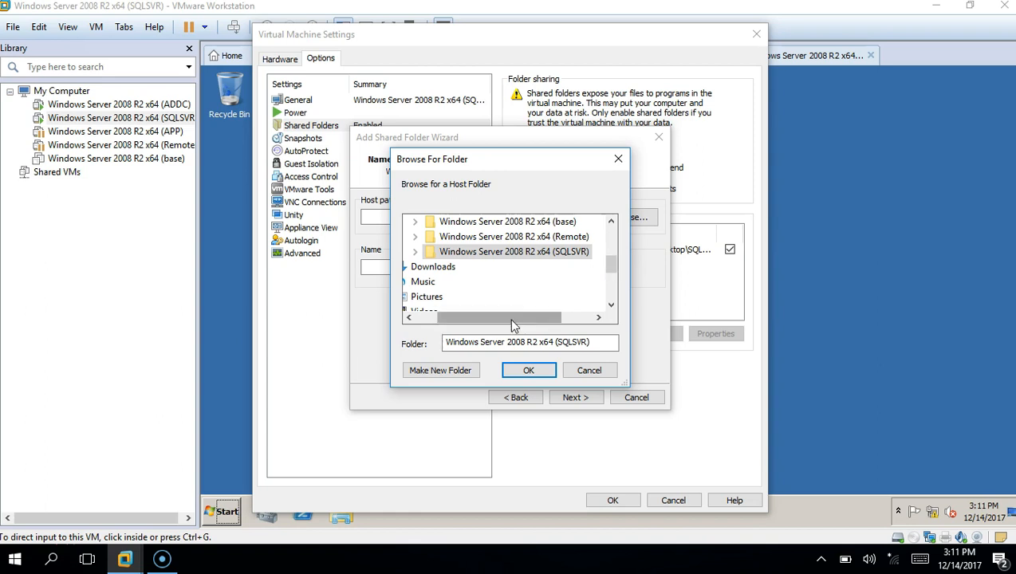
{"action": "left_click_drag", "start_coordinate": [511, 321], "coordinate": [460, 318]}
{"action": "left_click_drag", "start_coordinate": [612, 263], "coordinate": [614, 254]}
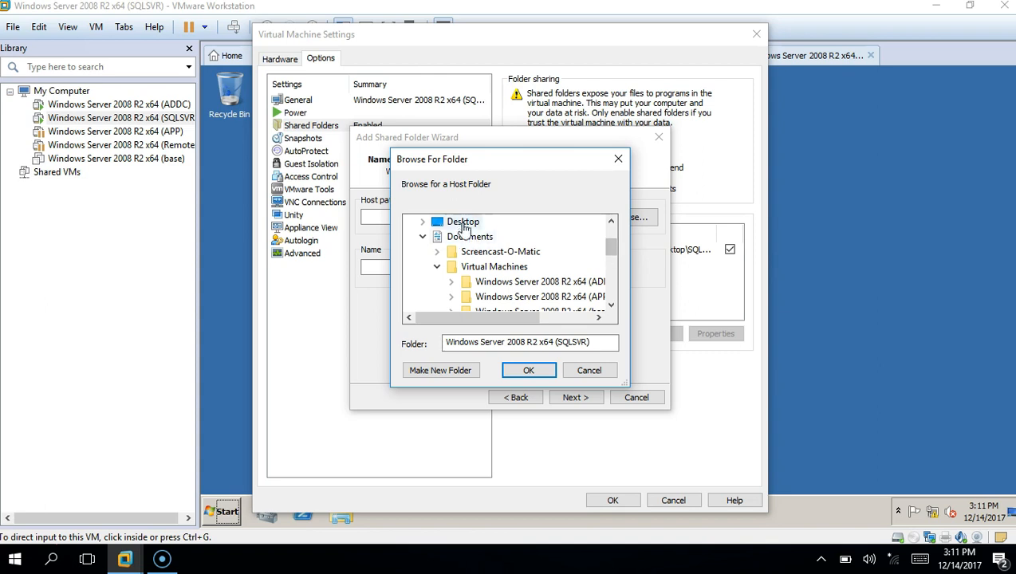
{"action": "left_click", "coordinate": [458, 222]}
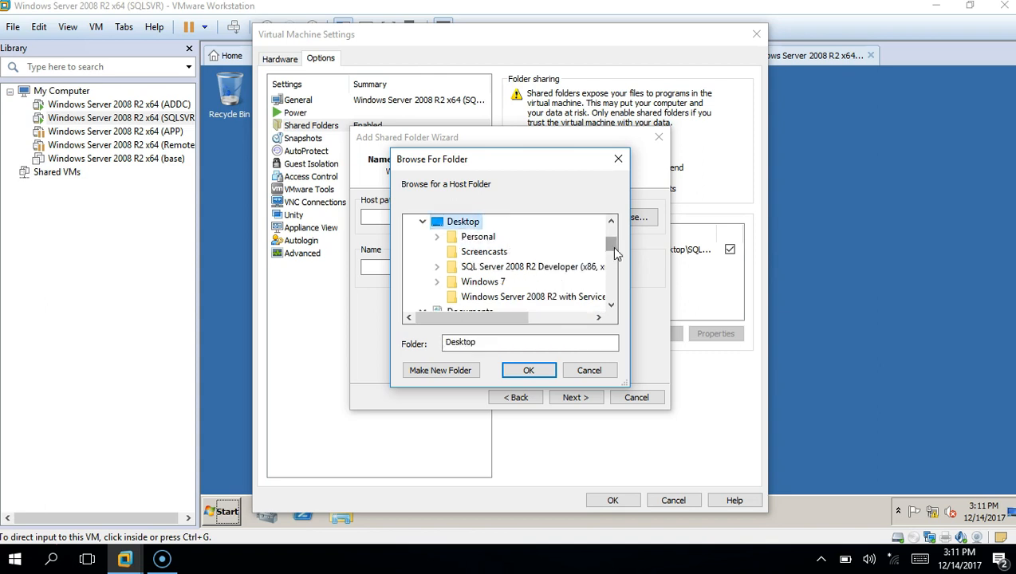
{"action": "left_click", "coordinate": [562, 266]}
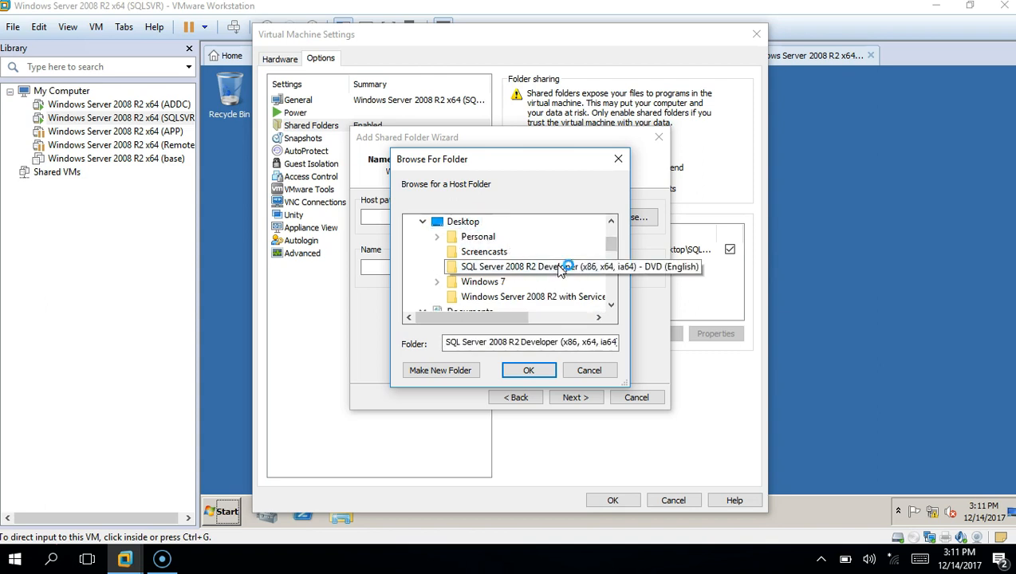
{"action": "double_click", "coordinate": [558, 267]}
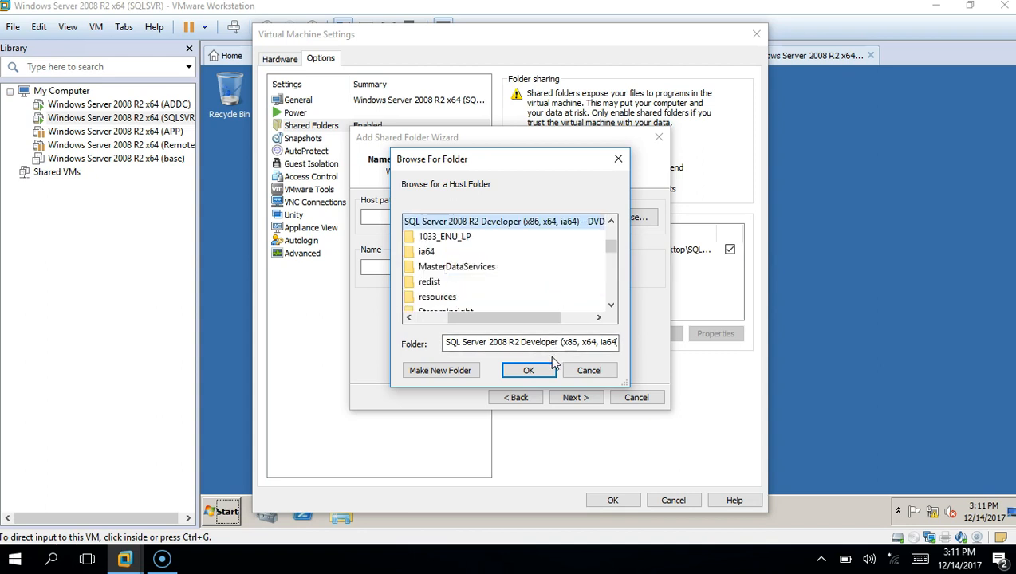
{"action": "left_click", "coordinate": [529, 371]}
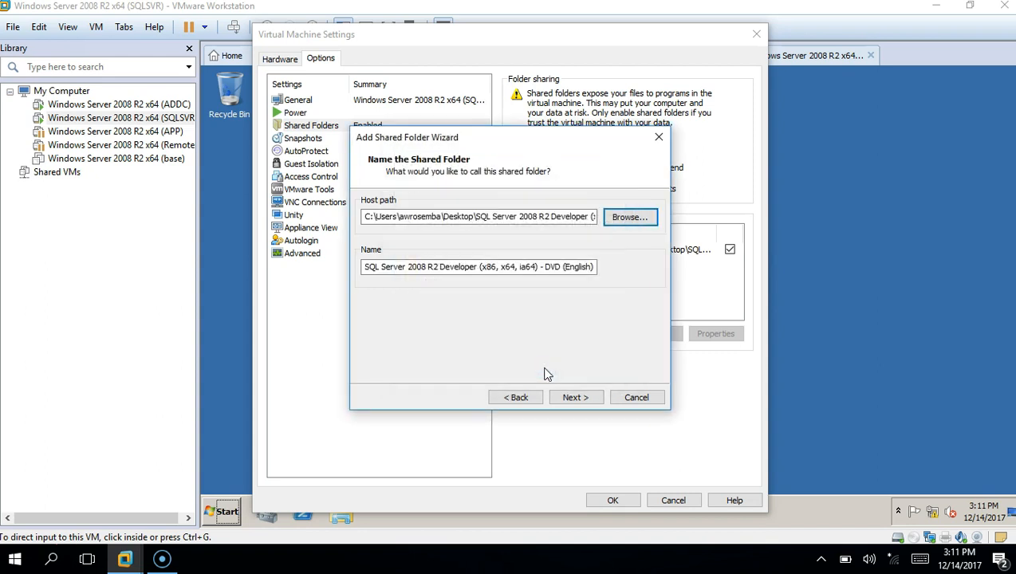
{"action": "left_click", "coordinate": [576, 397]}
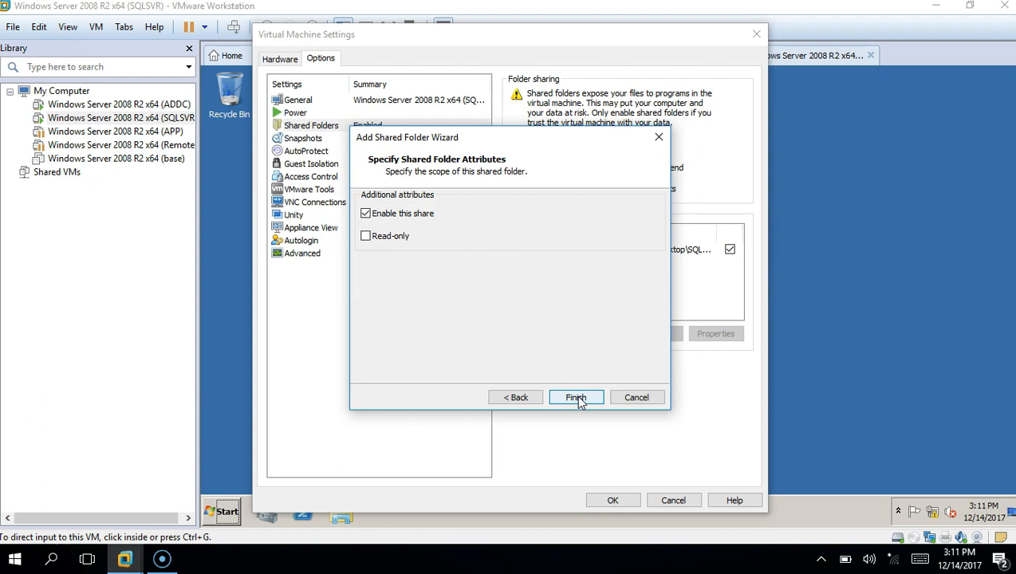
{"action": "left_click", "coordinate": [576, 397]}
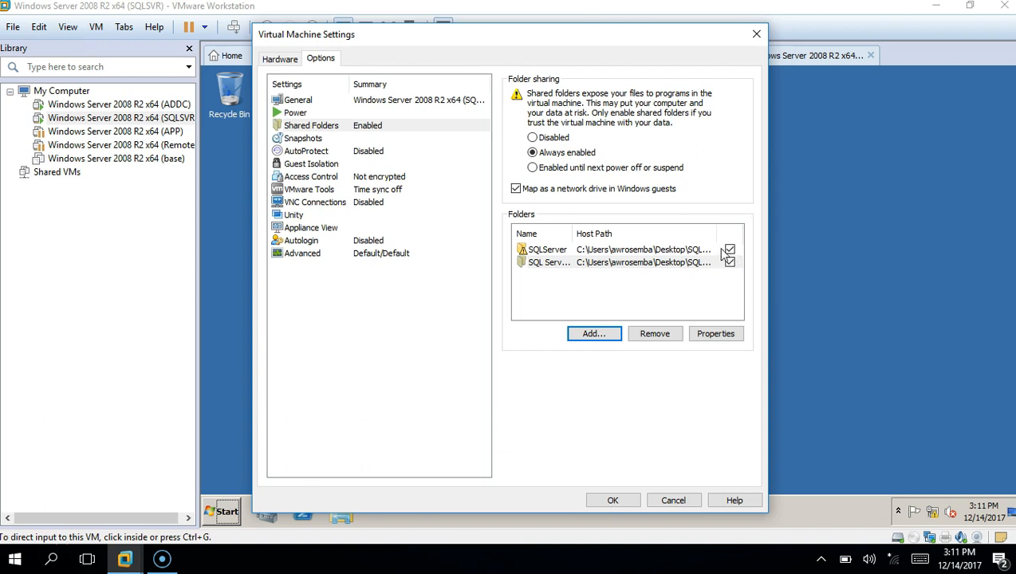
Remove the old SQLServer share
{"action": "left_click", "coordinate": [704, 251]}
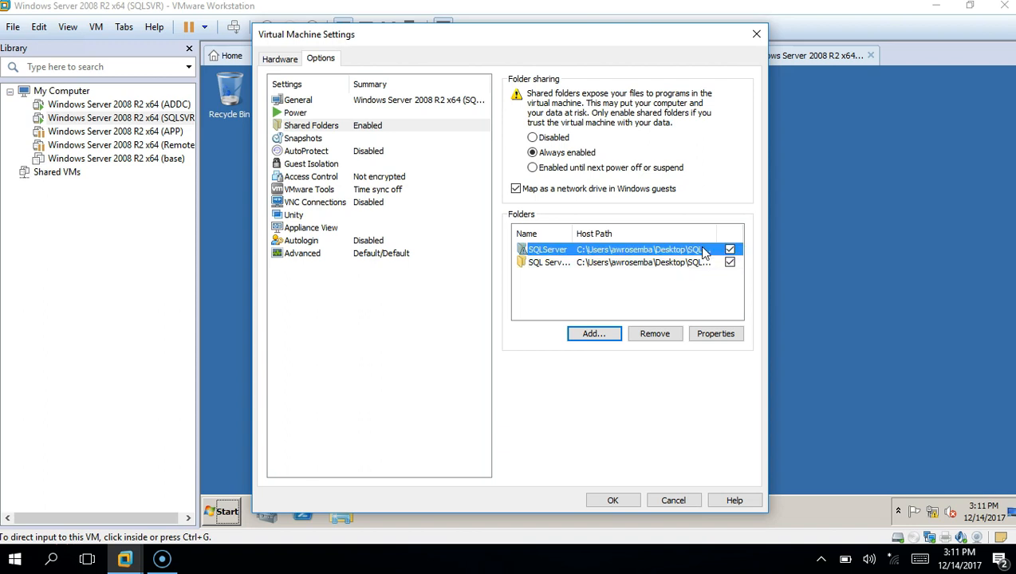
{"action": "left_click", "coordinate": [657, 339]}
{"action": "left_click", "coordinate": [526, 297]}
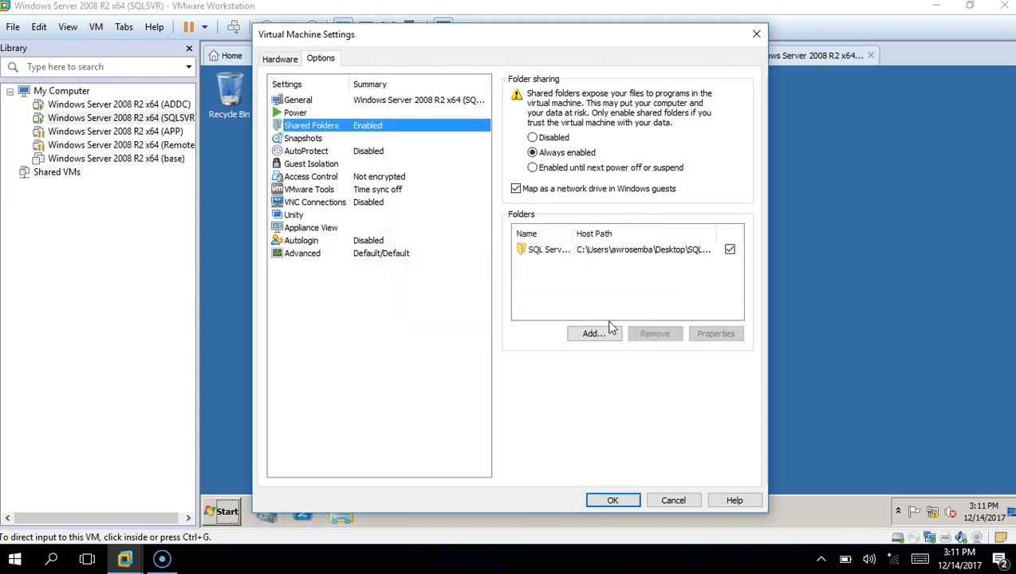
Save the VM settings, then open Z:\SQL Server 2008 R2 Developer in the VM and select setup
{"action": "left_click", "coordinate": [625, 501]}
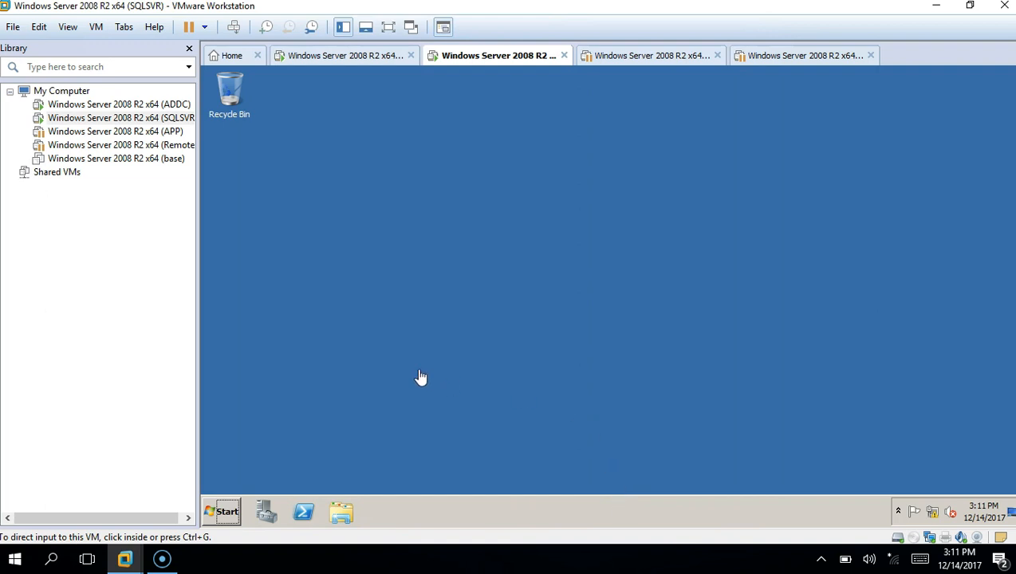
{"action": "left_click", "coordinate": [344, 513]}
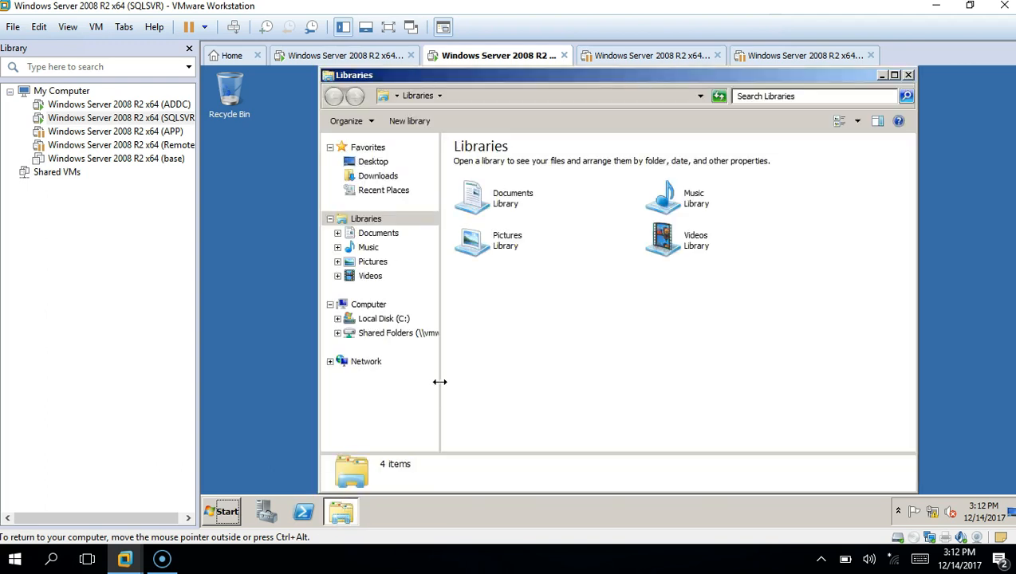
{"action": "left_click", "coordinate": [402, 337]}
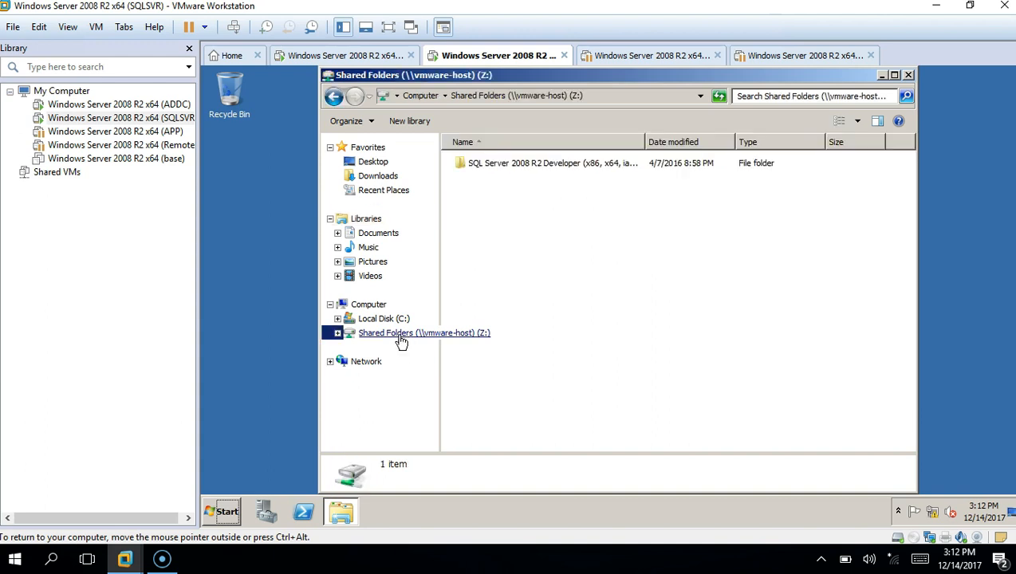
{"action": "double_click", "coordinate": [586, 165]}
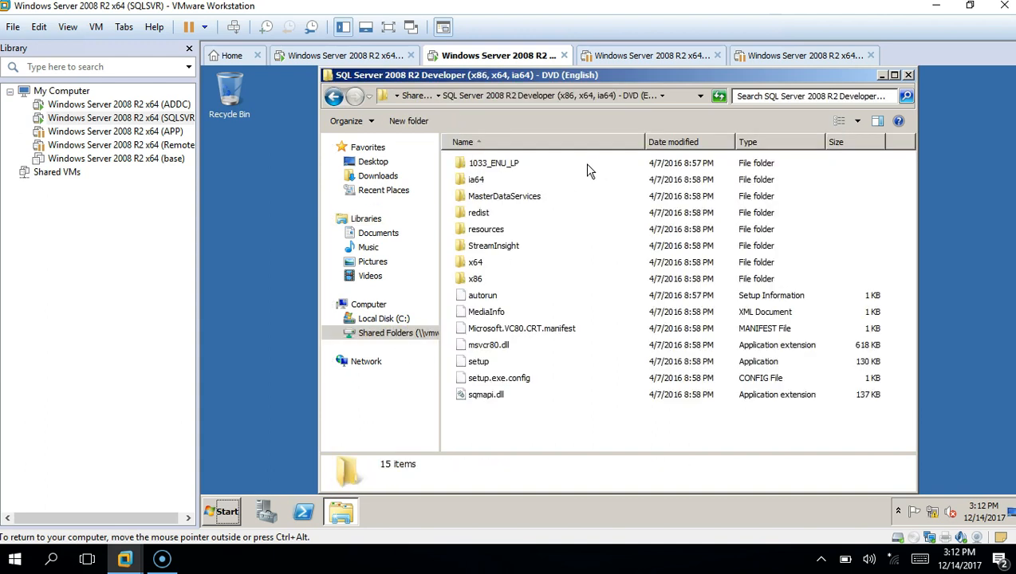
{"action": "left_click", "coordinate": [486, 365]}
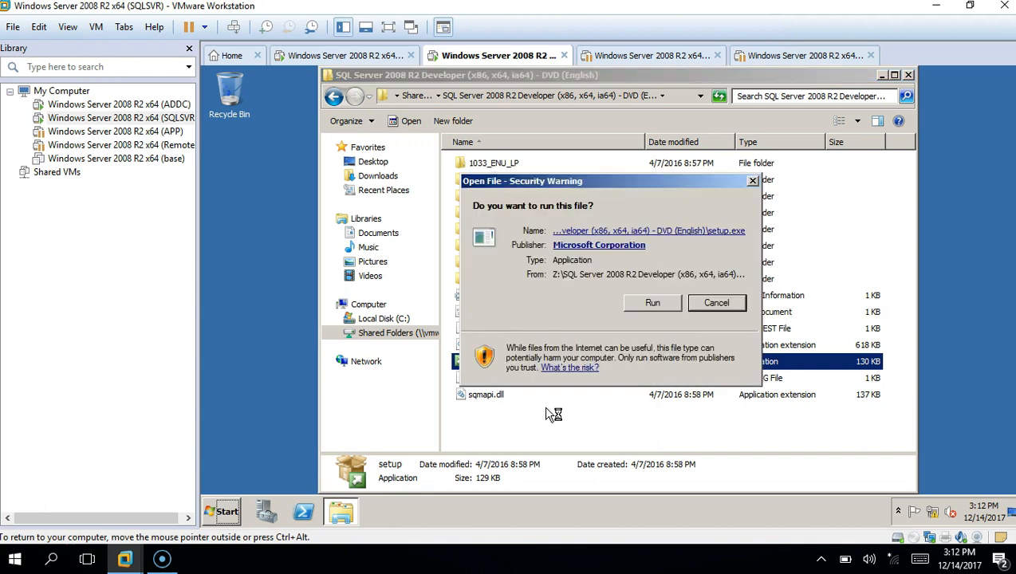
Allow setup to run and agree to enable the .NET Framework Core role
{"action": "left_click", "coordinate": [651, 304]}
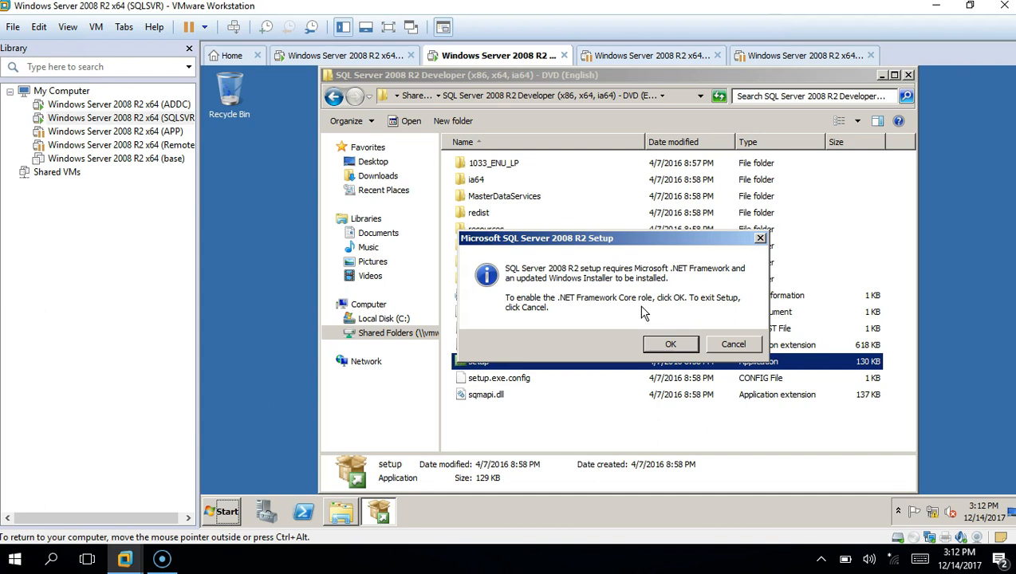
{"action": "left_click", "coordinate": [669, 344]}
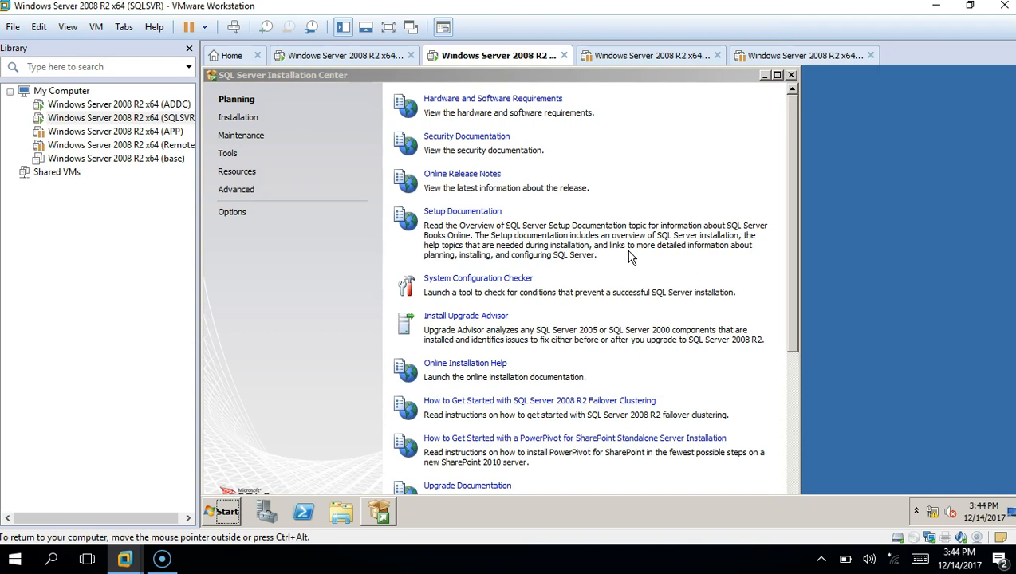
Start Installation > New installation, allow it to run, and accept the passed 7 support rules
{"action": "left_click", "coordinate": [244, 124]}
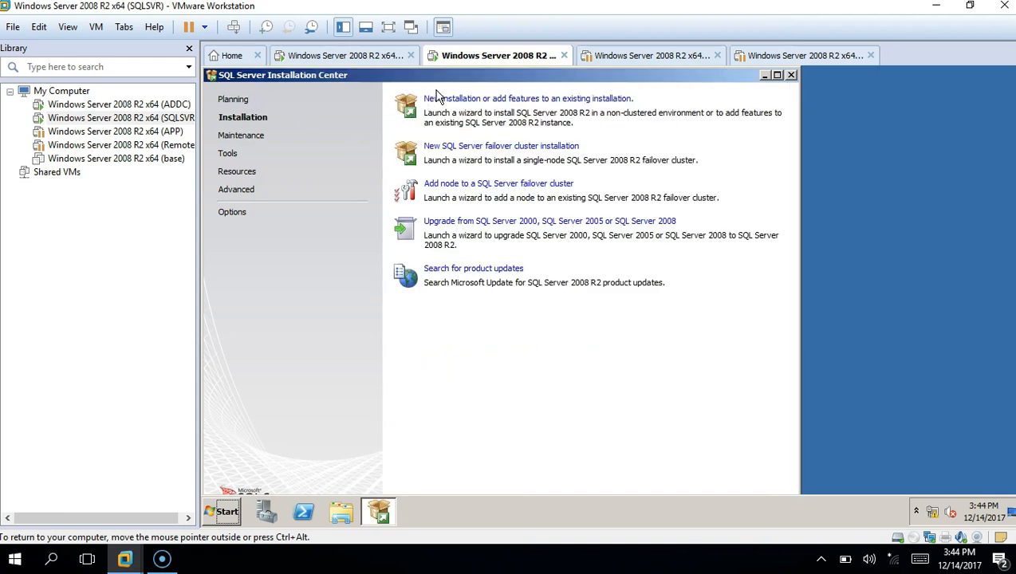
{"action": "left_click", "coordinate": [437, 102]}
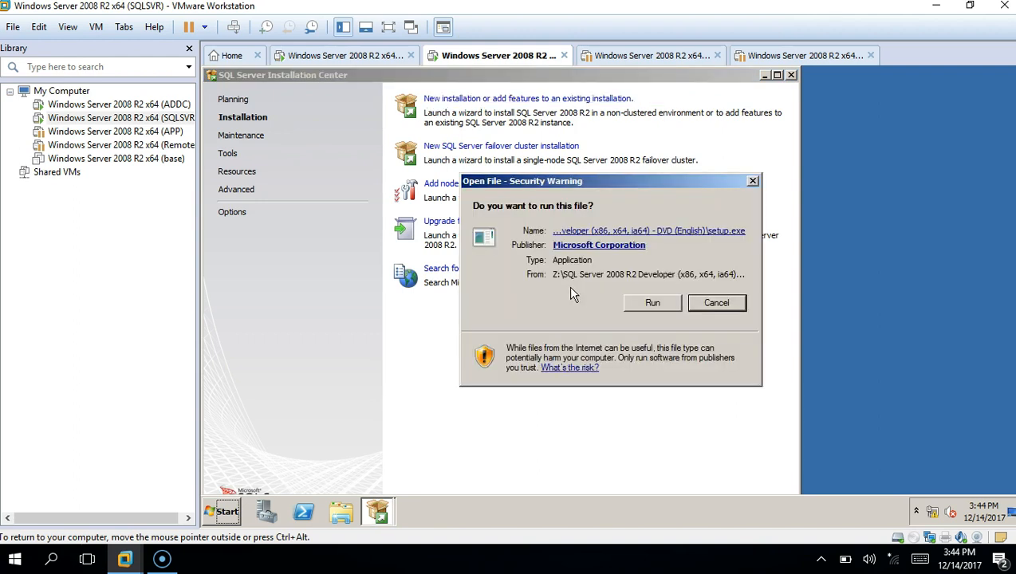
{"action": "left_click", "coordinate": [650, 303]}
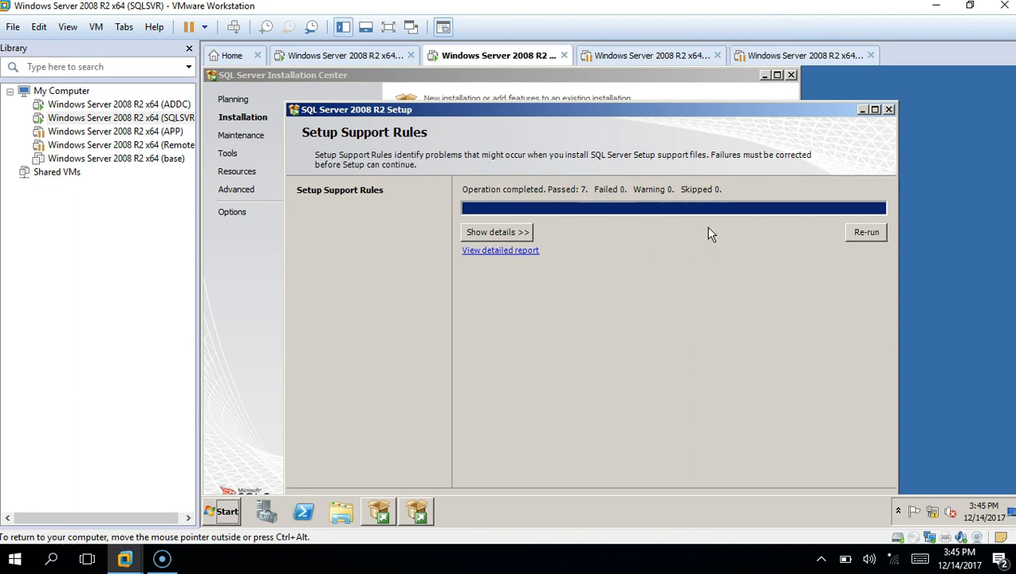
{"action": "left_click_drag", "start_coordinate": [691, 109], "coordinate": [691, 85]}
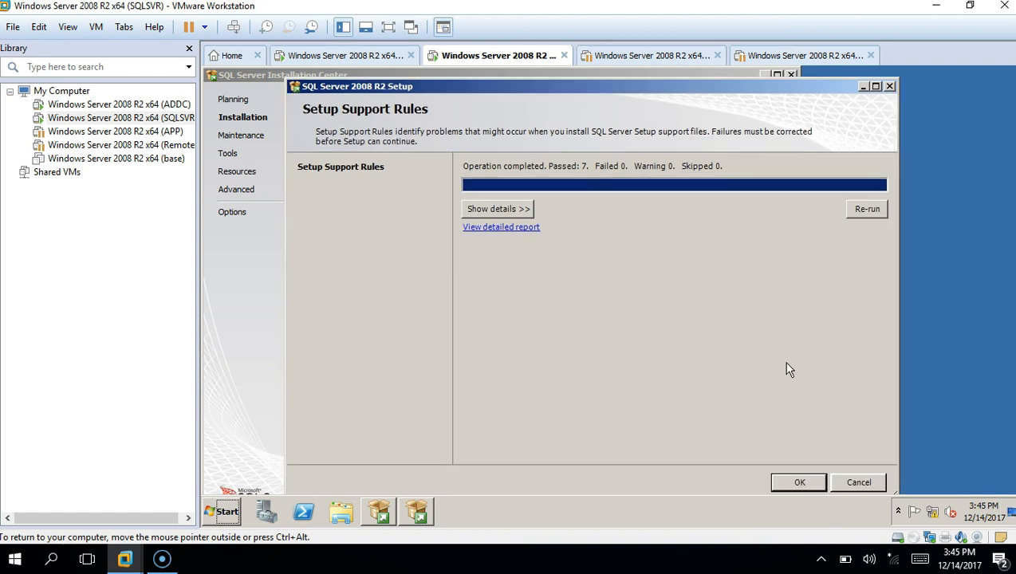
{"action": "left_click", "coordinate": [802, 482]}
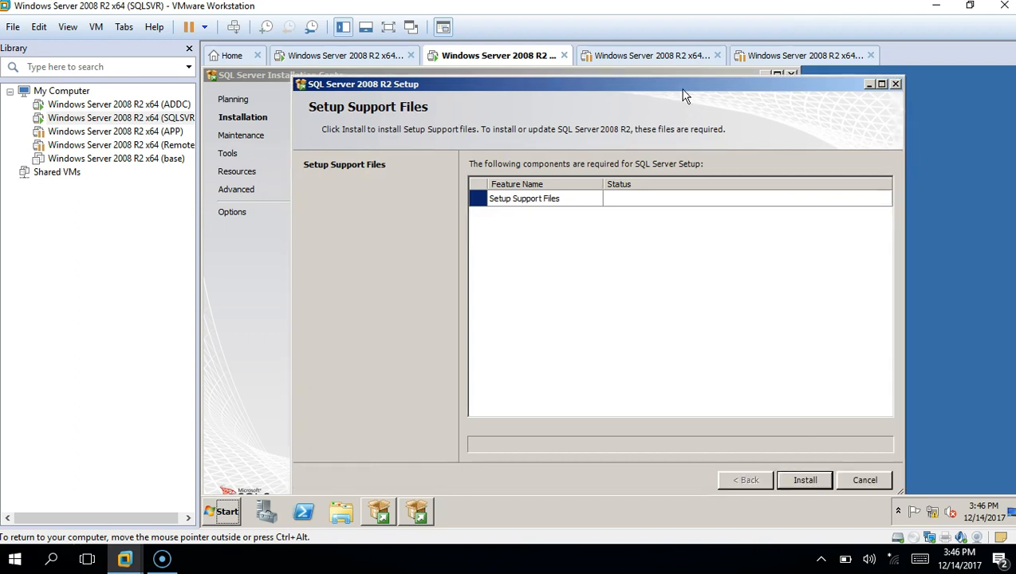
Install the setup support files and read the Windows Firewall rule warning
{"action": "left_click", "coordinate": [800, 480]}
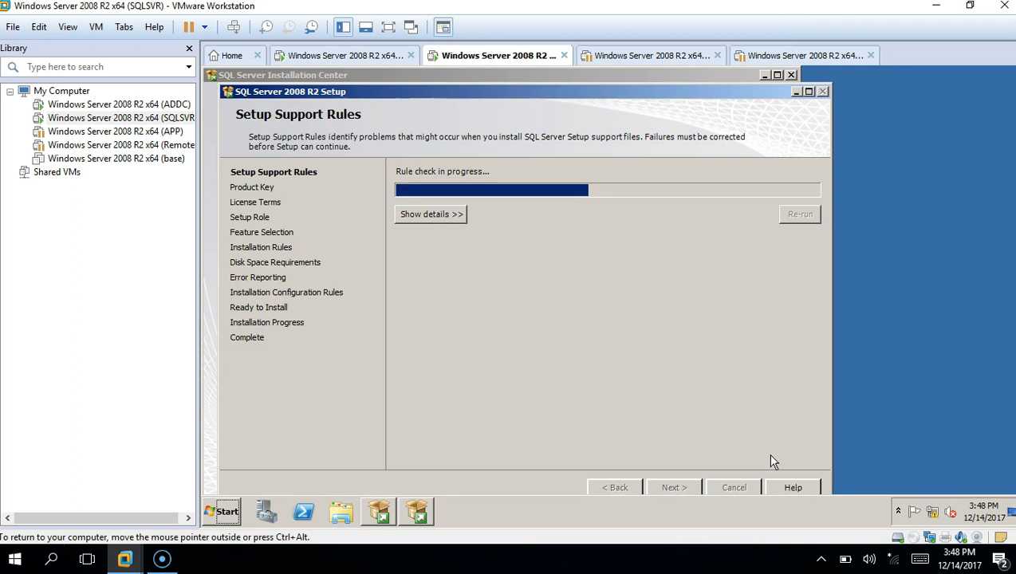
{"action": "scroll", "coordinate": [767, 447], "scroll_direction": "down", "scroll_amount": 1}
{"action": "left_click", "coordinate": [695, 437]}
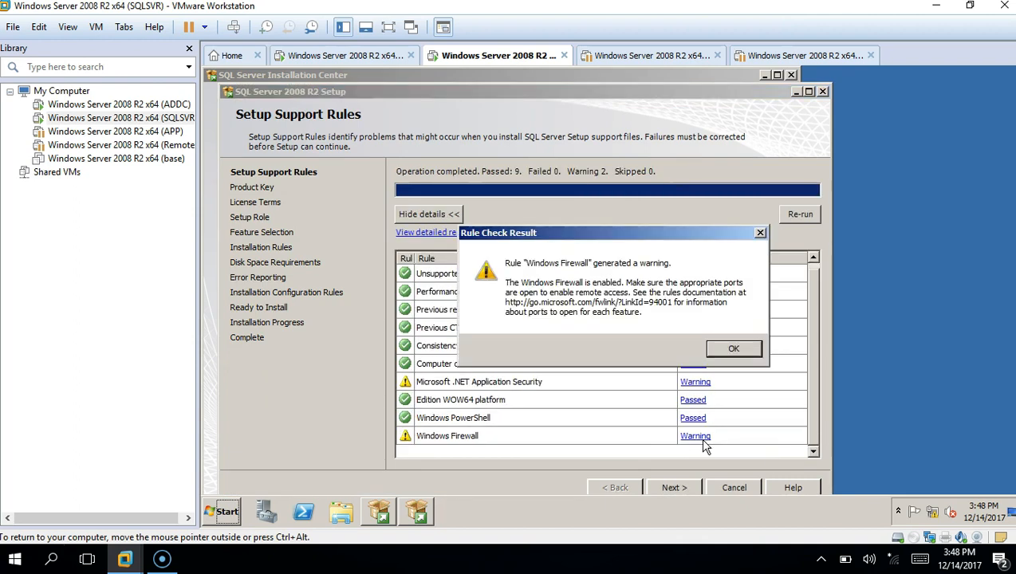
{"action": "left_click", "coordinate": [732, 350]}
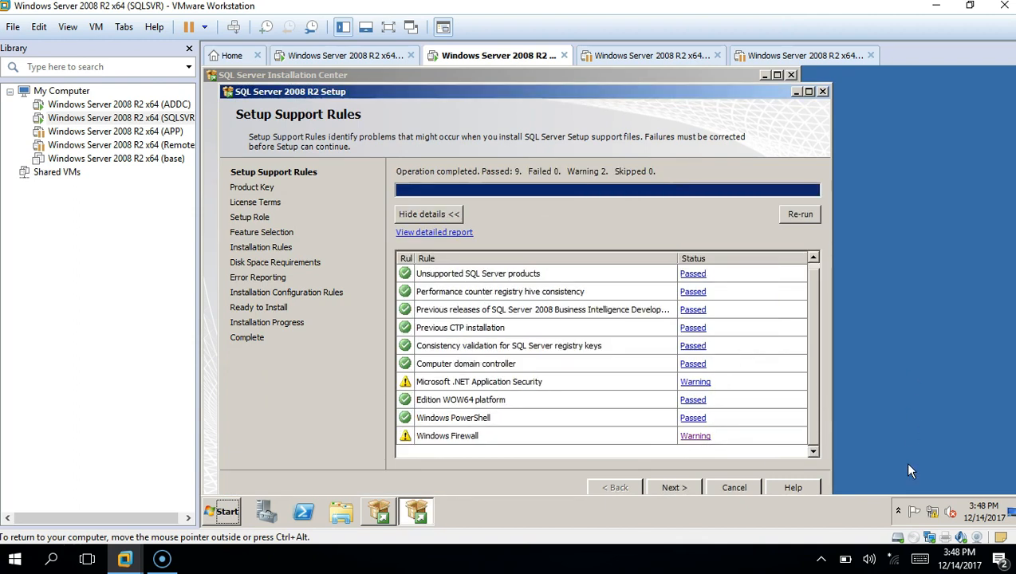
{"action": "left_click", "coordinate": [899, 513]}
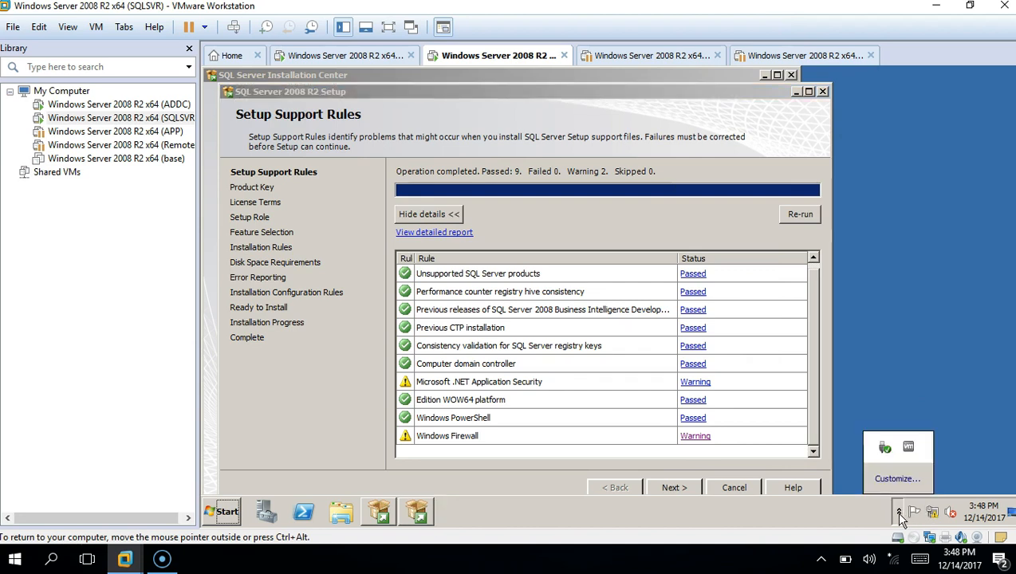
{"action": "left_click", "coordinate": [899, 513]}
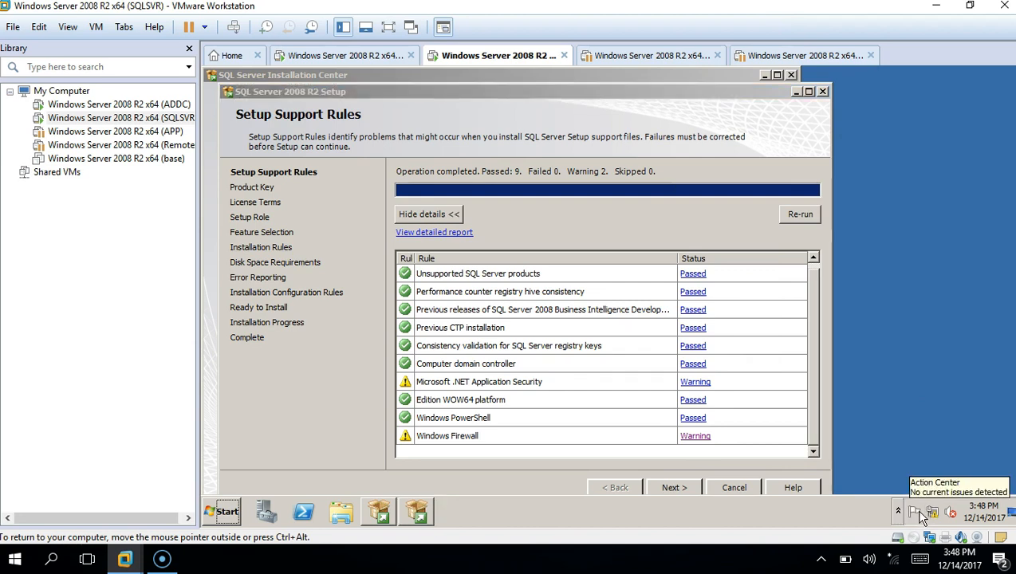
Turn Windows Firewall off for domain networks from the Network and Sharing Center
{"action": "right_click", "coordinate": [933, 517]}
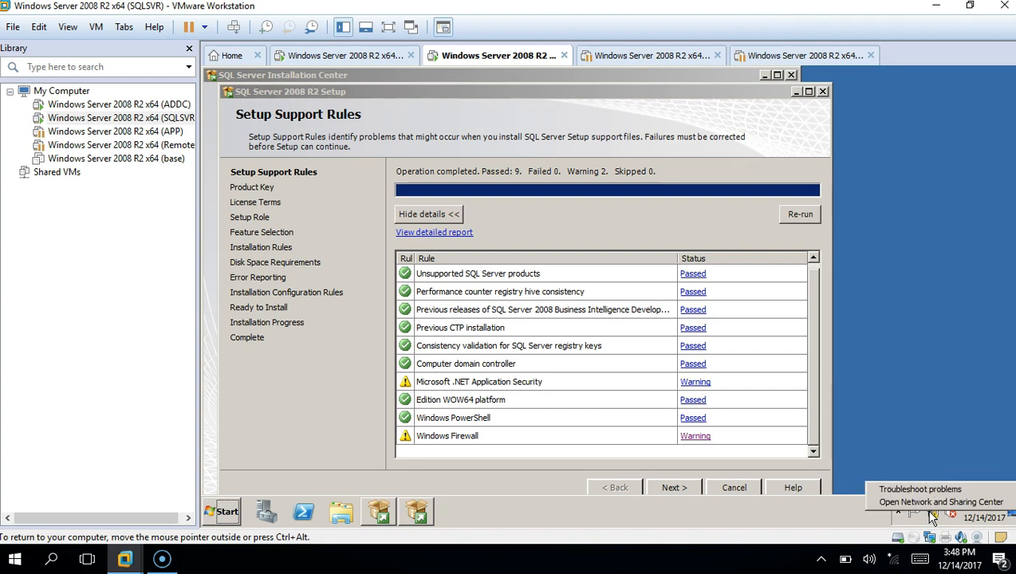
{"action": "left_click", "coordinate": [932, 503]}
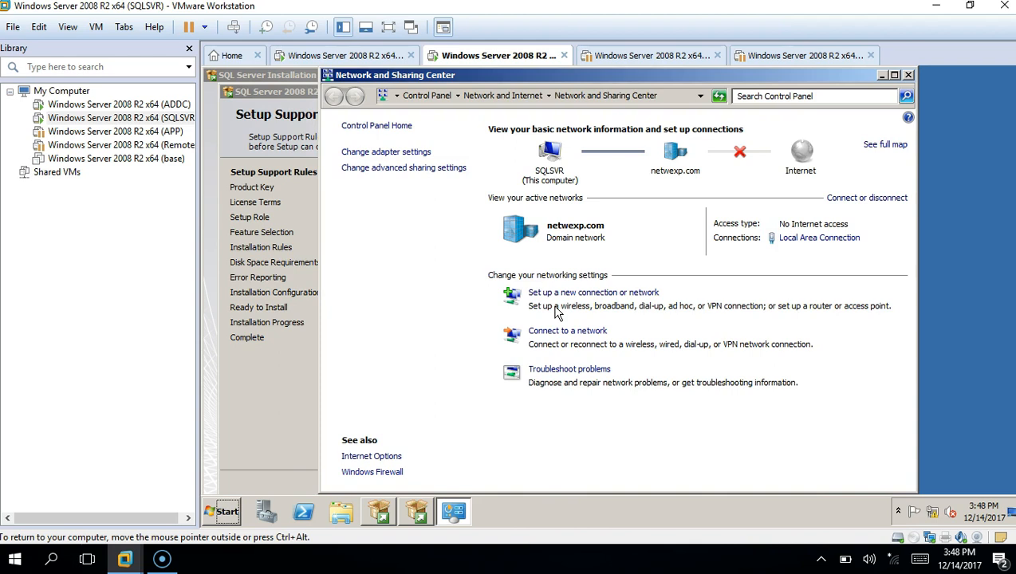
{"action": "left_click", "coordinate": [428, 154]}
{"action": "left_click", "coordinate": [359, 473]}
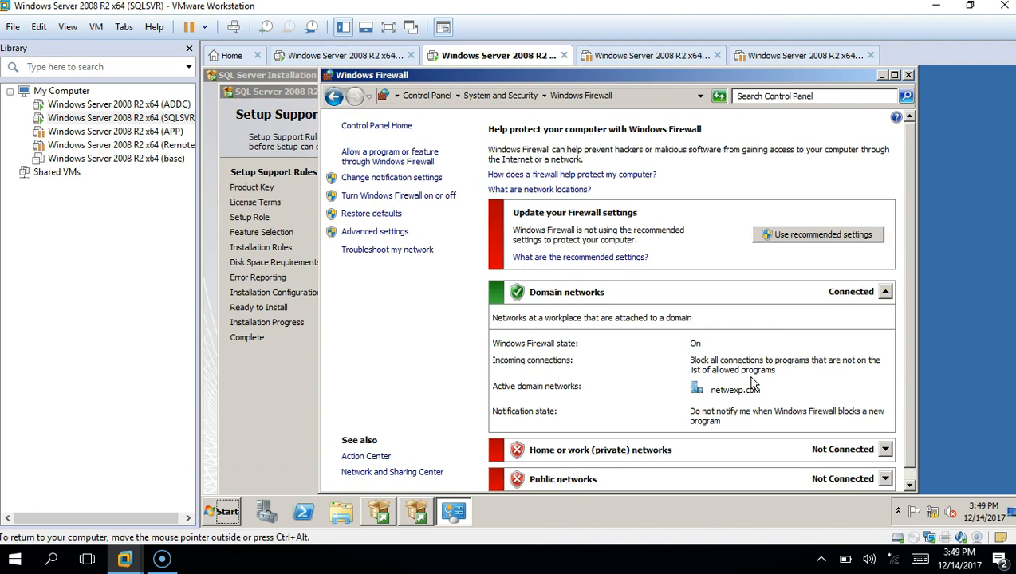
{"action": "left_click", "coordinate": [886, 293]}
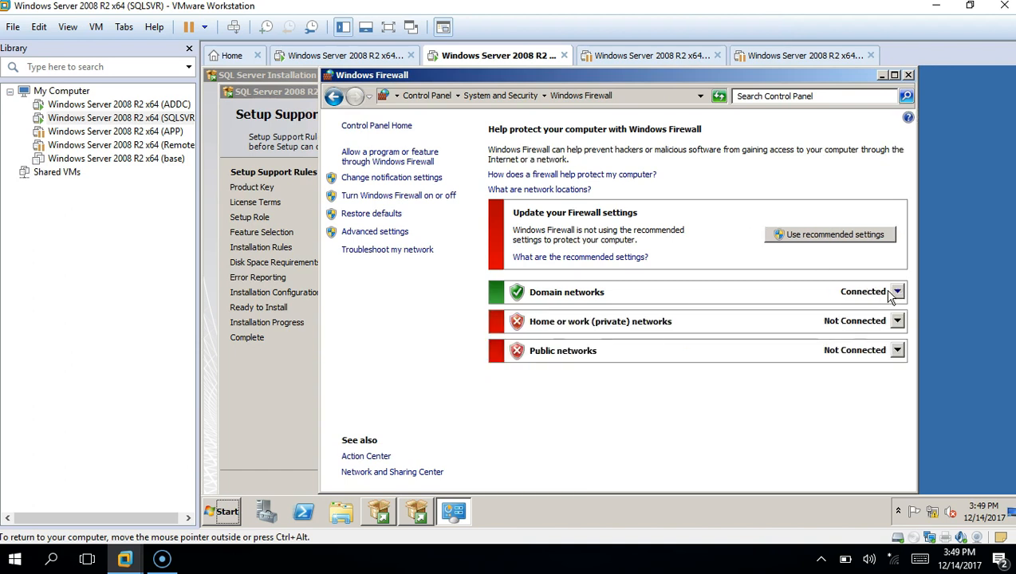
{"action": "left_click", "coordinate": [894, 293]}
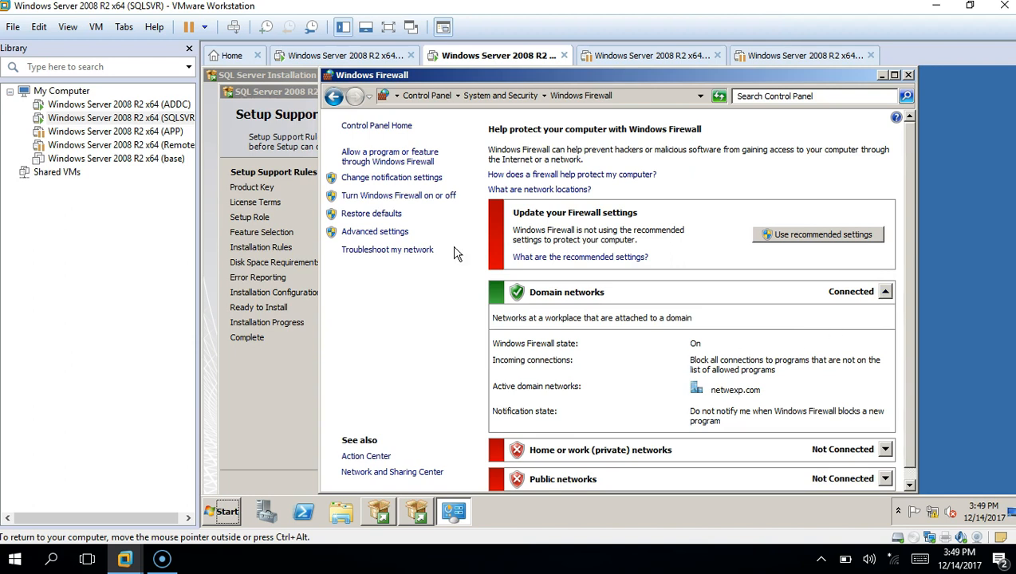
{"action": "left_click", "coordinate": [407, 197]}
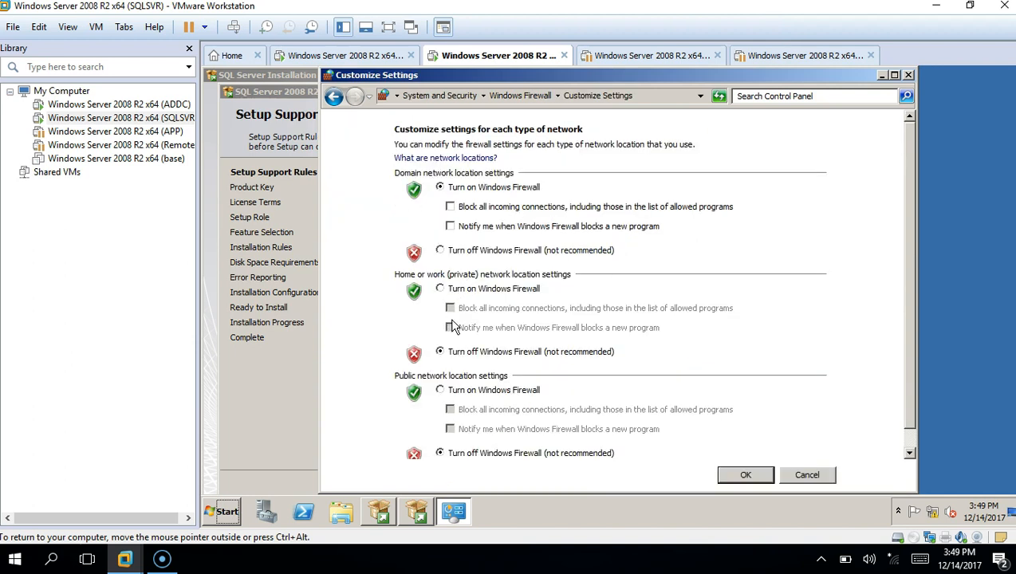
{"action": "left_click", "coordinate": [440, 250]}
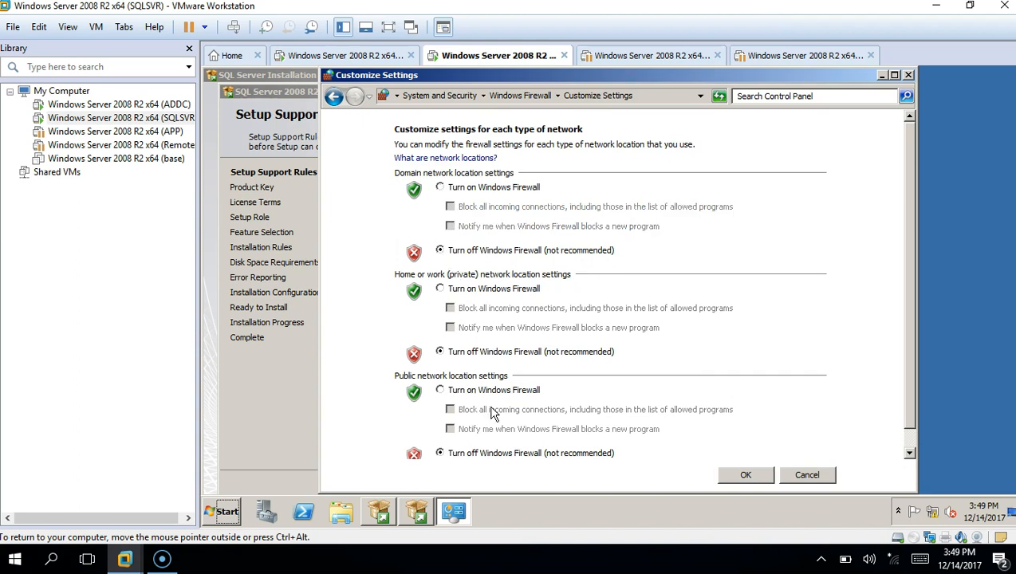
{"action": "left_click", "coordinate": [746, 475]}
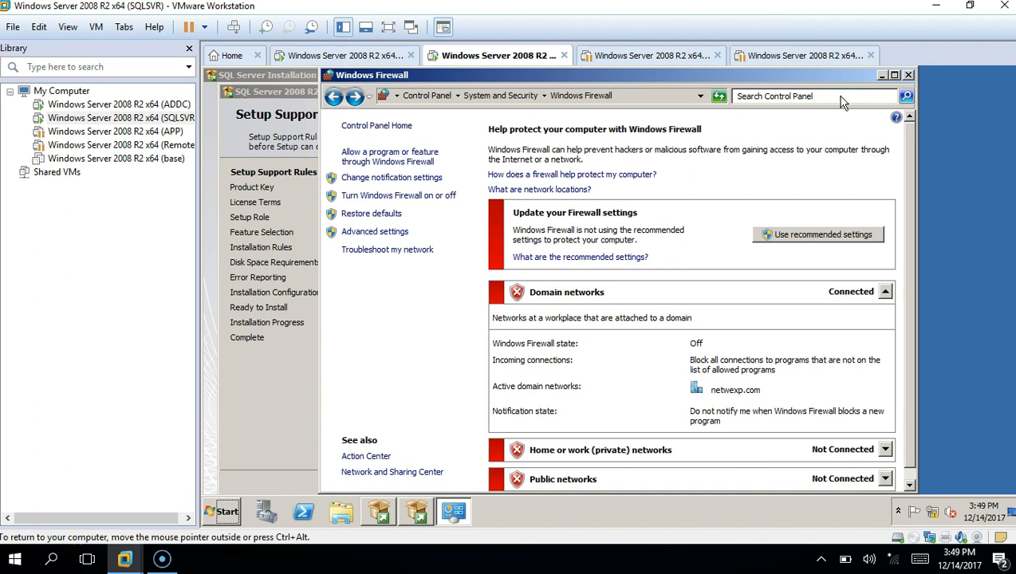
Close the firewall window, review and dismiss the .NET Application Security warning, and continue past Setup Support Rules
{"action": "left_click", "coordinate": [909, 75]}
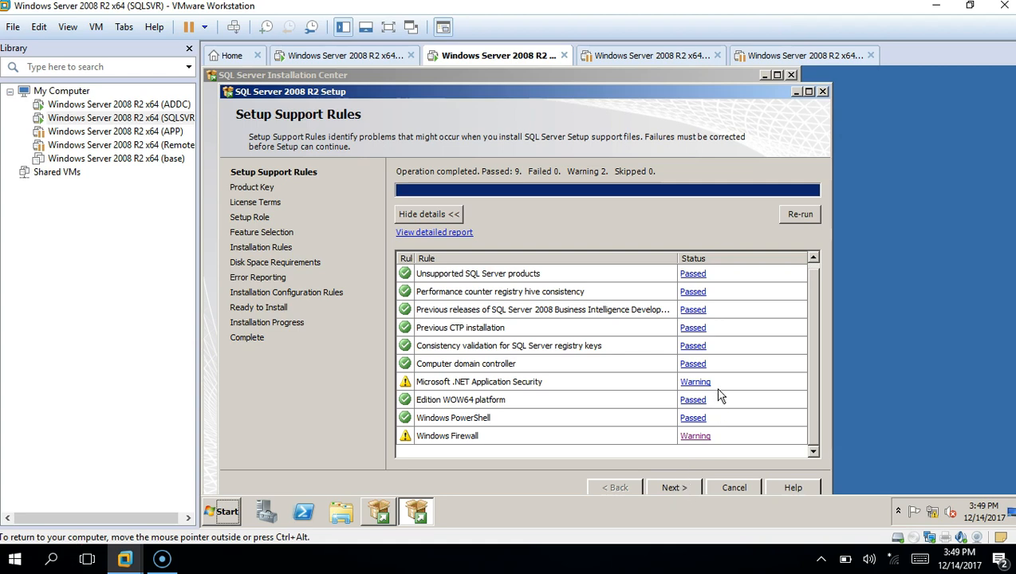
{"action": "left_click", "coordinate": [697, 384]}
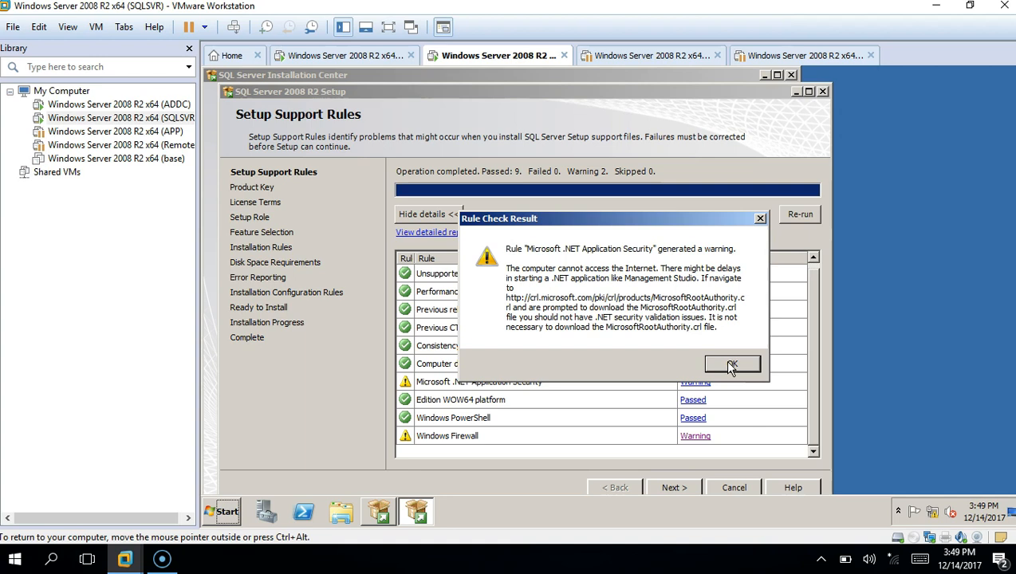
{"action": "left_click", "coordinate": [732, 365]}
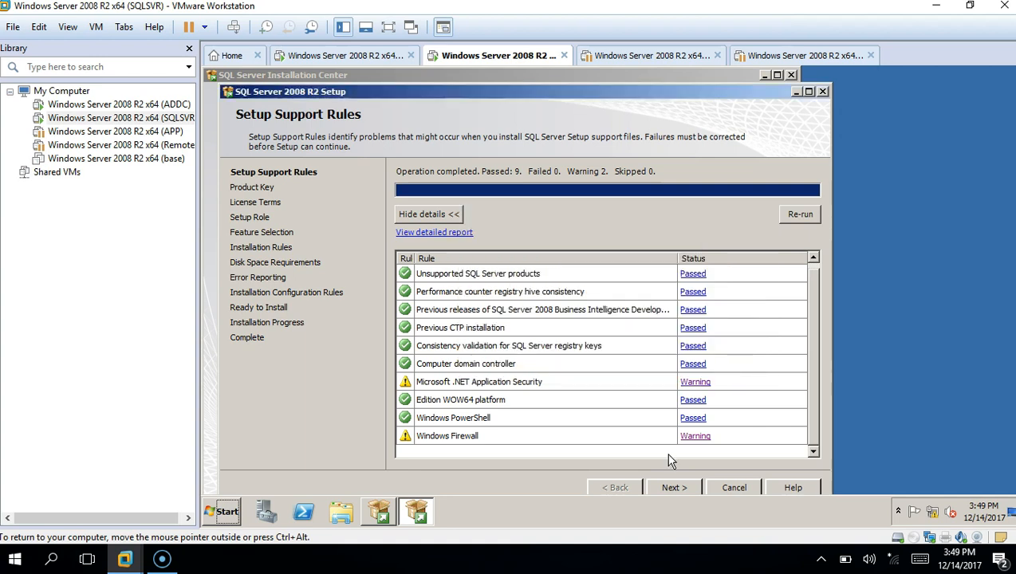
{"action": "left_click", "coordinate": [675, 488]}
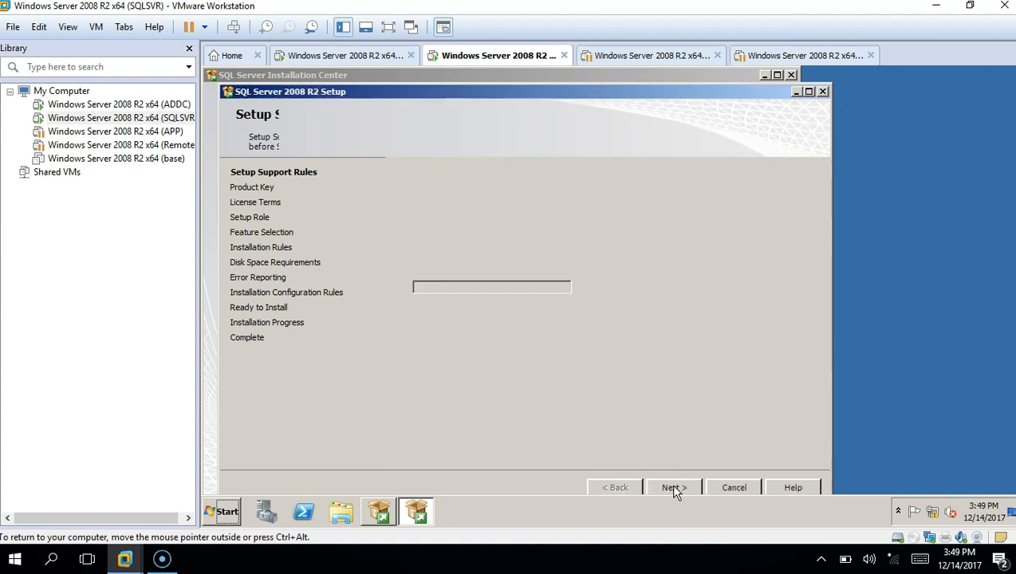
Skip the product key, accept the license terms, and keep SQL Server Feature Installation as the role
{"action": "left_click", "coordinate": [675, 486]}
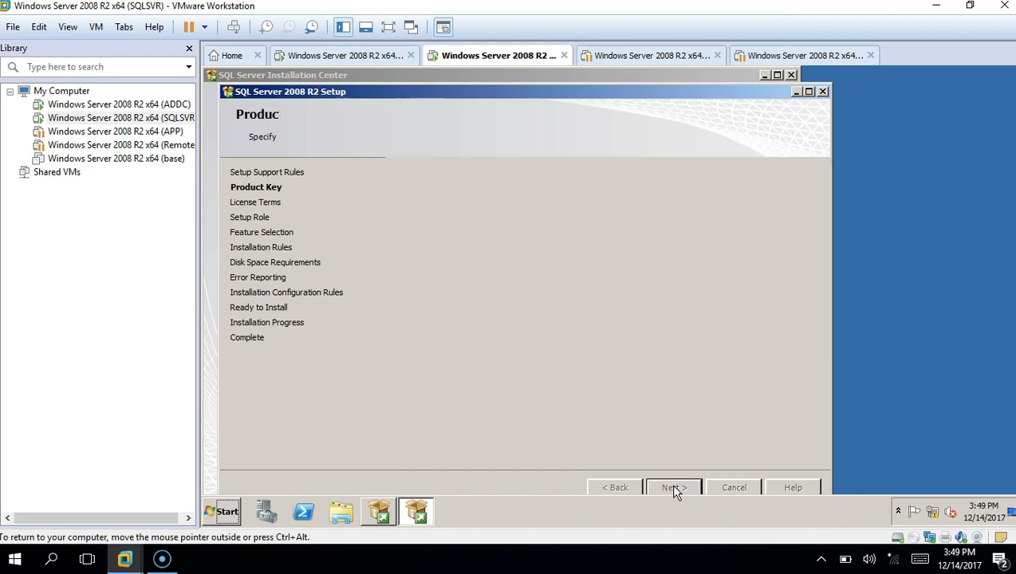
{"action": "left_click", "coordinate": [474, 406]}
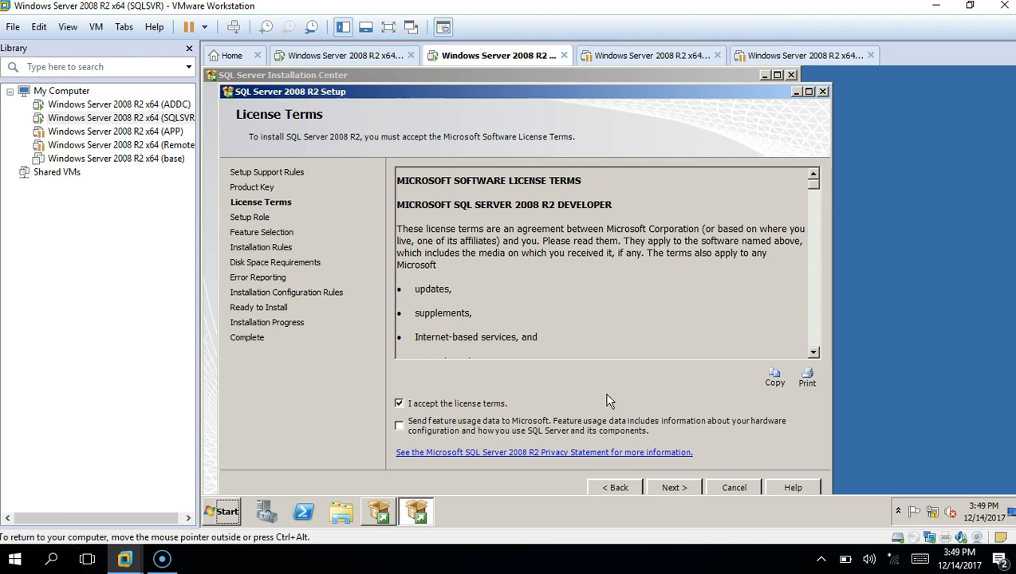
{"action": "left_click", "coordinate": [693, 489]}
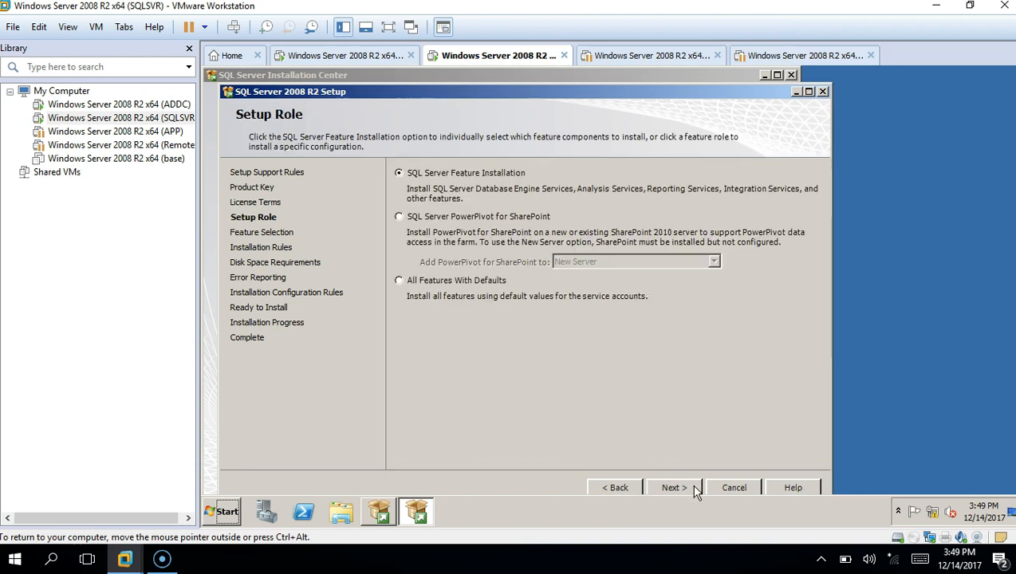
{"action": "left_click", "coordinate": [674, 489]}
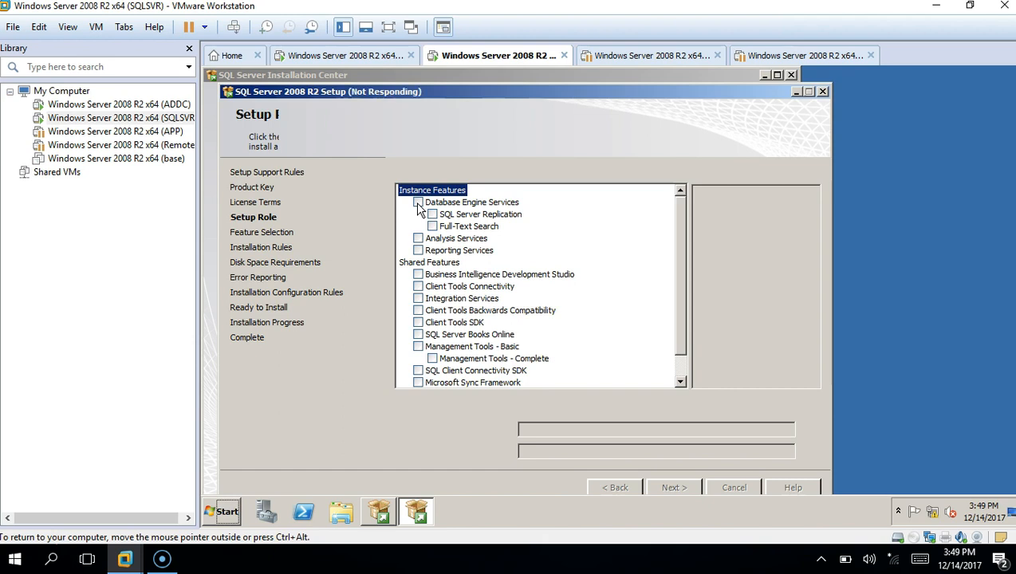
Select Database Engine Services, Client Tools Connectivity, Integration Services and Management Tools Basic/Complete, then run installation rules
{"action": "left_click", "coordinate": [418, 203]}
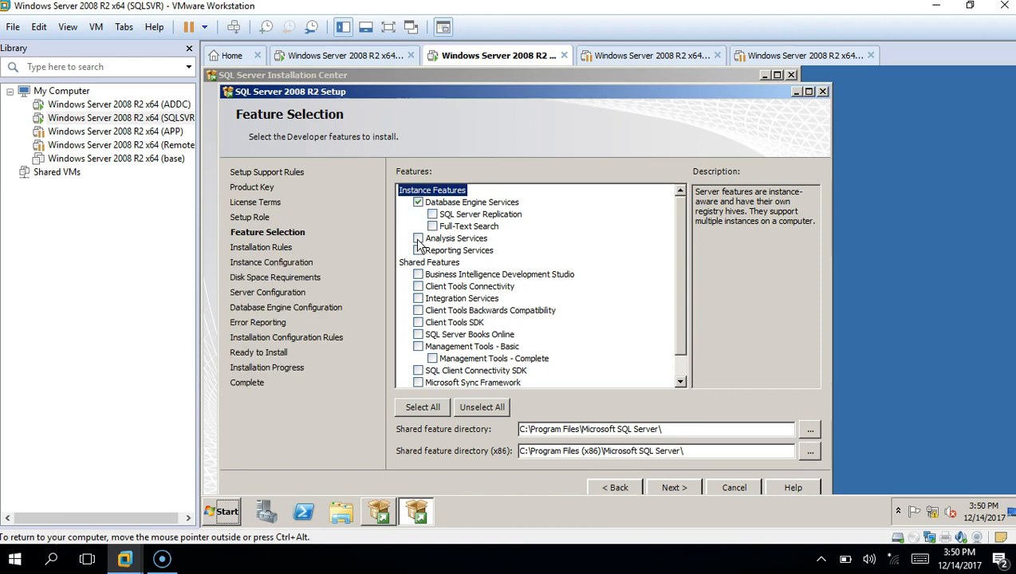
{"action": "left_click", "coordinate": [417, 287]}
{"action": "left_click", "coordinate": [418, 346]}
{"action": "left_click", "coordinate": [432, 358]}
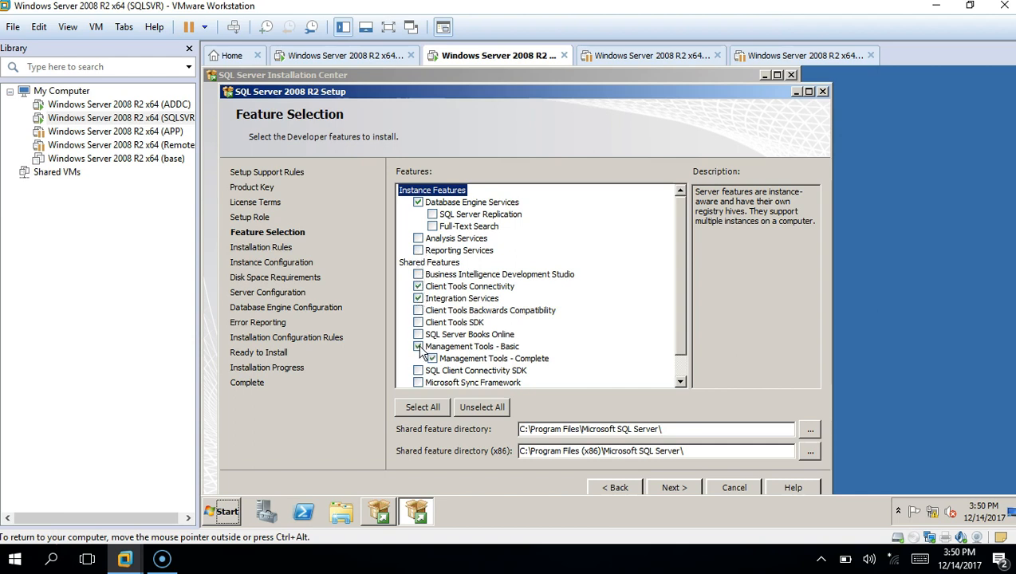
{"action": "left_click", "coordinate": [682, 361]}
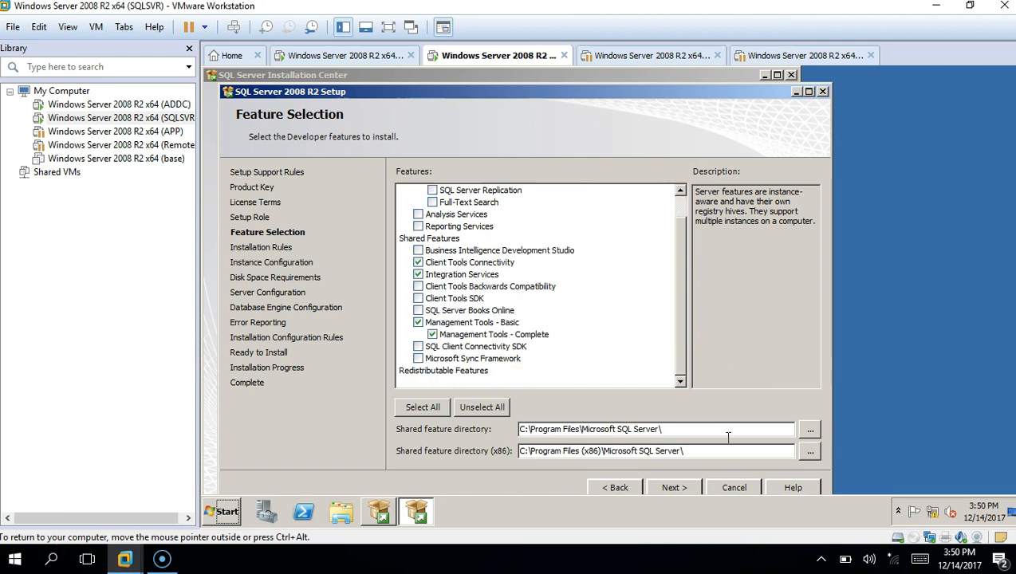
{"action": "left_click", "coordinate": [672, 488]}
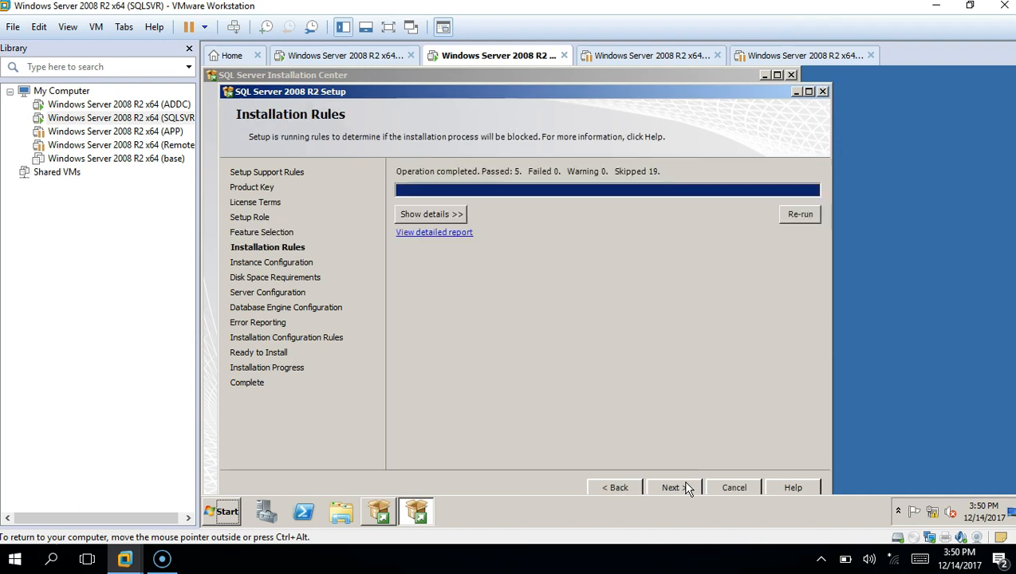
Keep the default MSSQLSERVER instance and accept the disk space requirements
{"action": "left_click", "coordinate": [688, 489]}
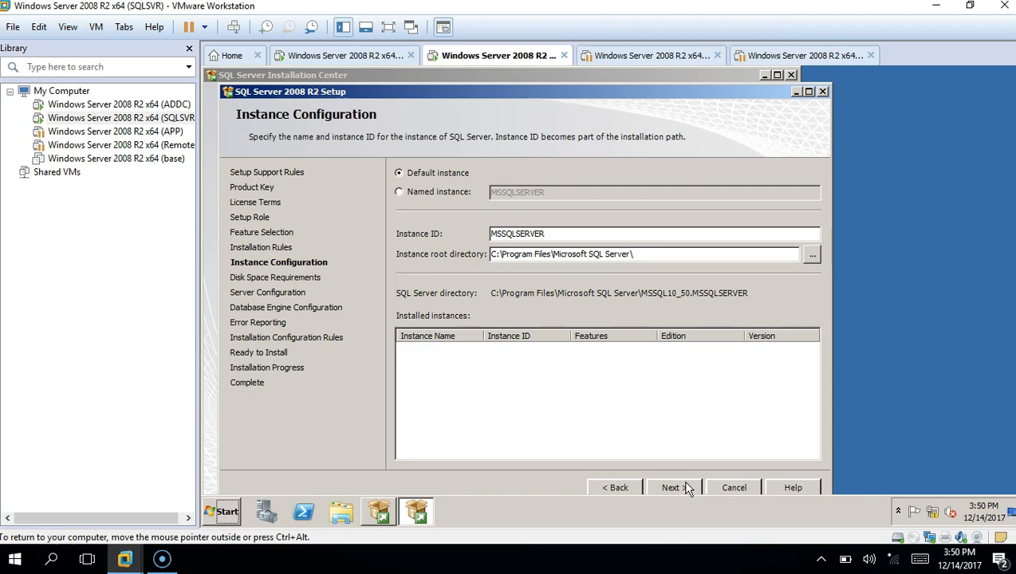
{"action": "left_click", "coordinate": [686, 488]}
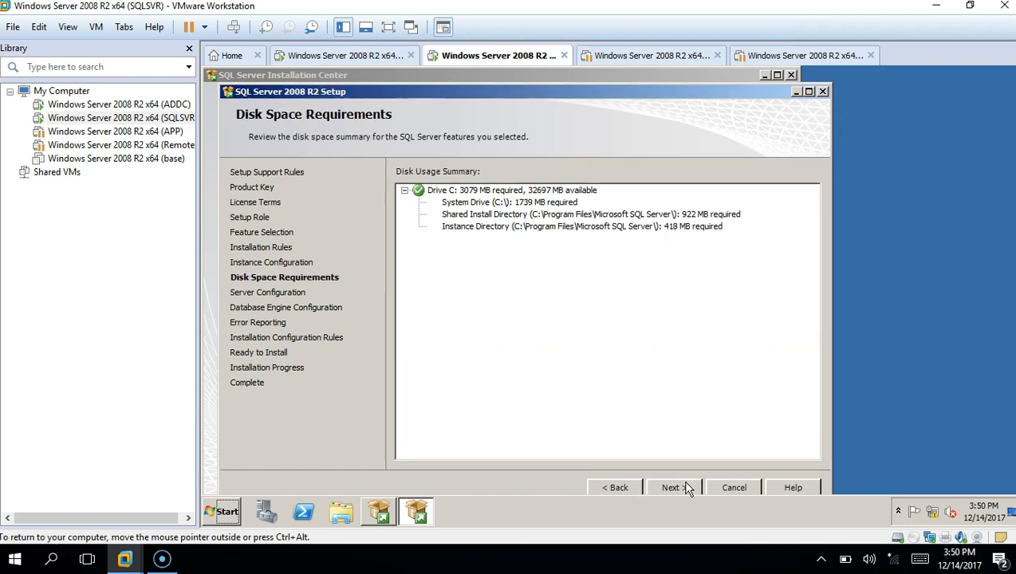
{"action": "left_click", "coordinate": [672, 488]}
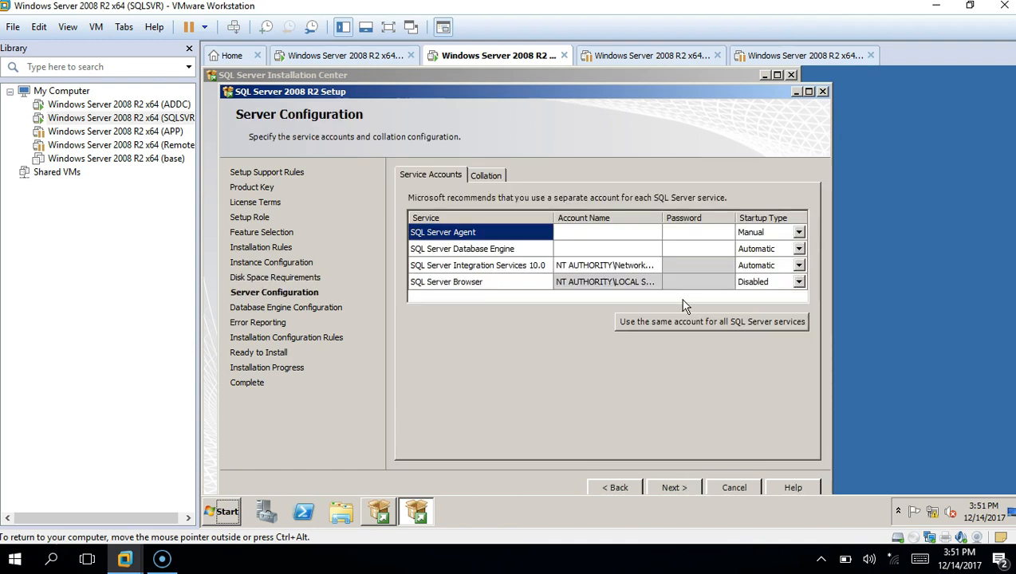
Run all SQL Server services under the netwexp\sqladmin account with its password
{"action": "left_click", "coordinate": [675, 321]}
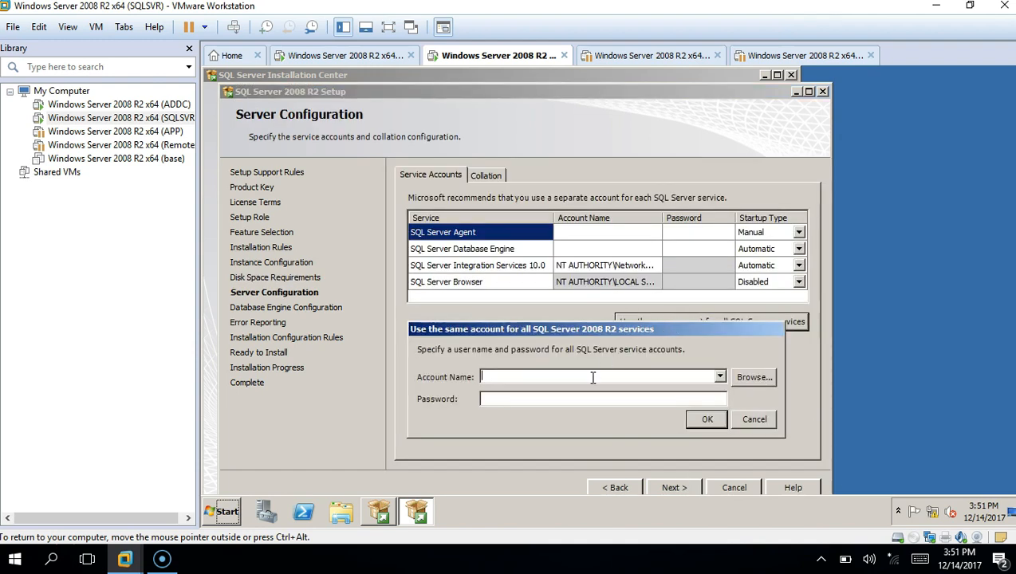
{"action": "type", "text": "netwexp\\sqladmin"}
{"action": "key", "text": "Tab"}
{"action": "type", "text": "*******"}
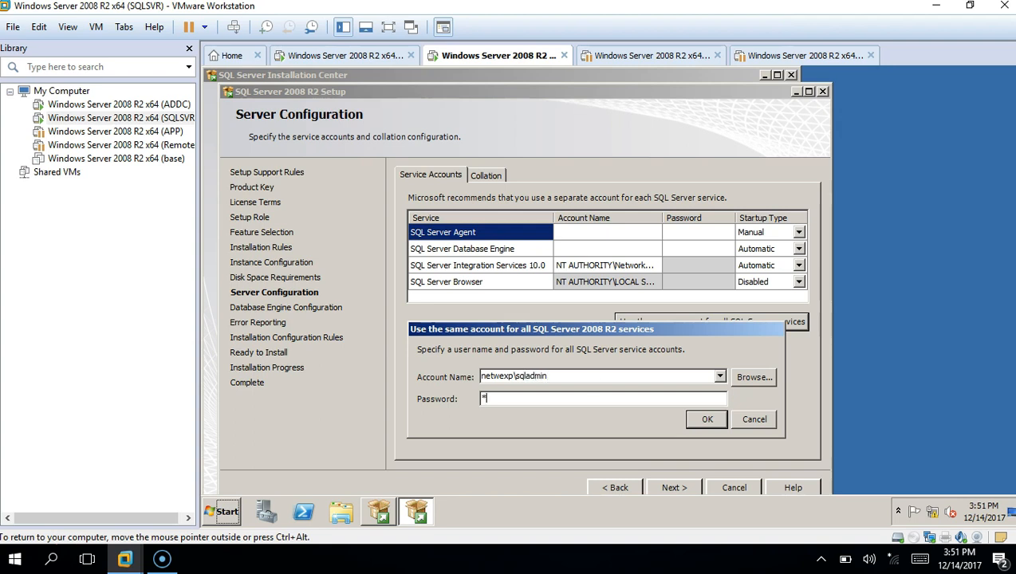
{"action": "type", "text": "*"}
{"action": "left_click", "coordinate": [703, 421]}
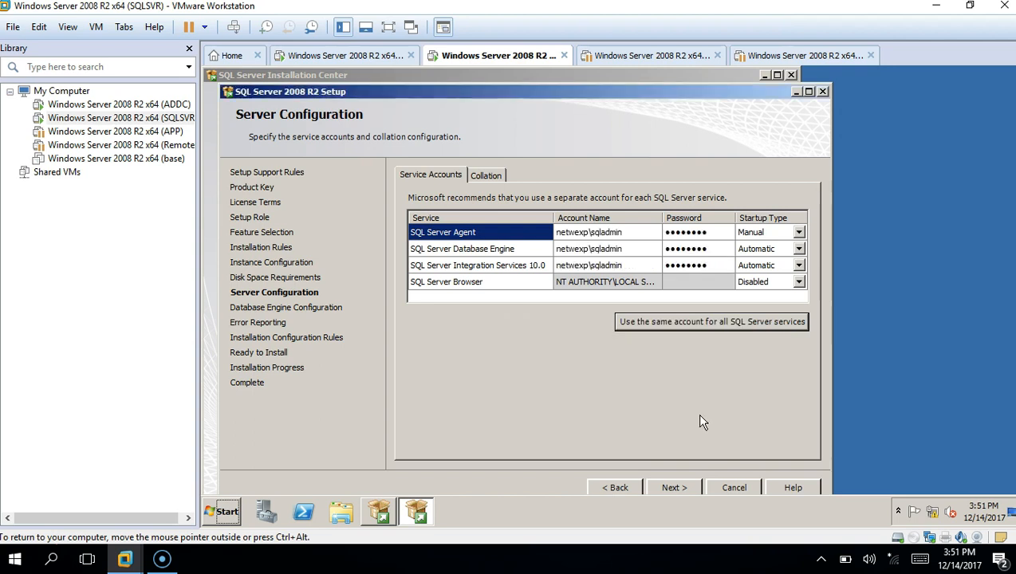
{"action": "left_click", "coordinate": [676, 487]}
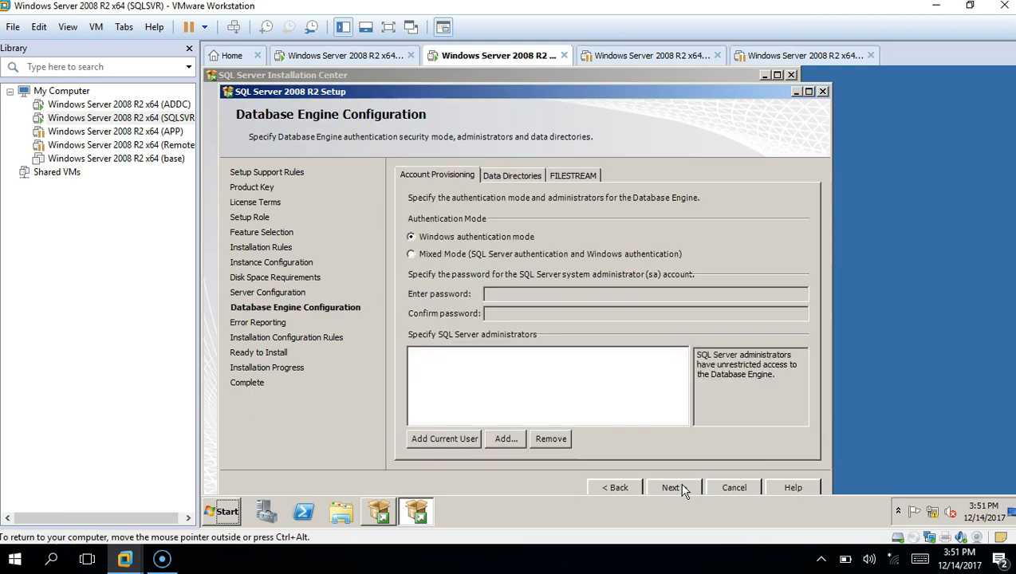
Switch to Mixed Mode authentication and enter and confirm the sa account password
{"action": "left_click", "coordinate": [447, 255]}
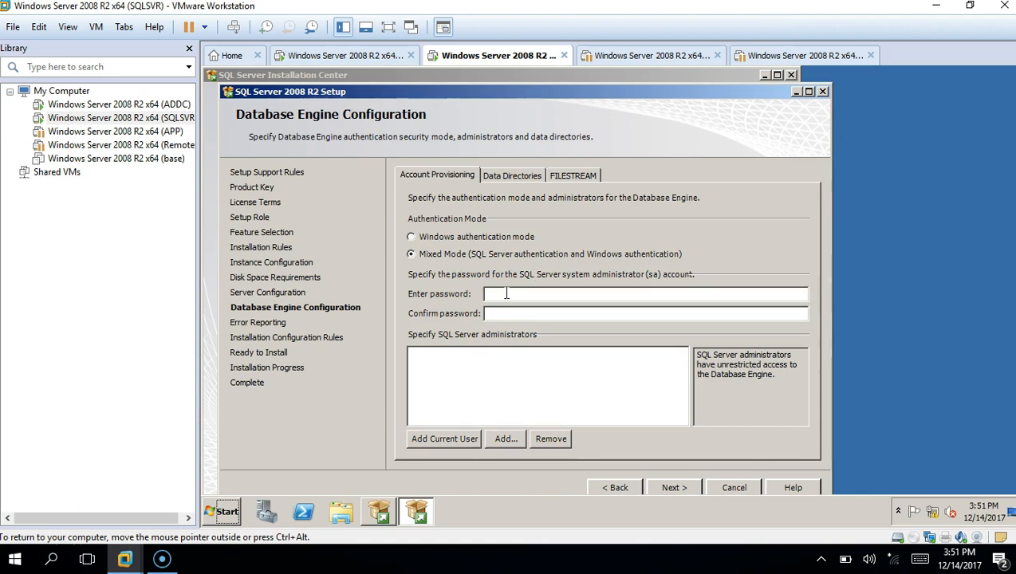
{"action": "left_click", "coordinate": [507, 294]}
{"action": "type", "text": "P@ssw0rd"}
{"action": "key", "text": "Caps_Lock"}
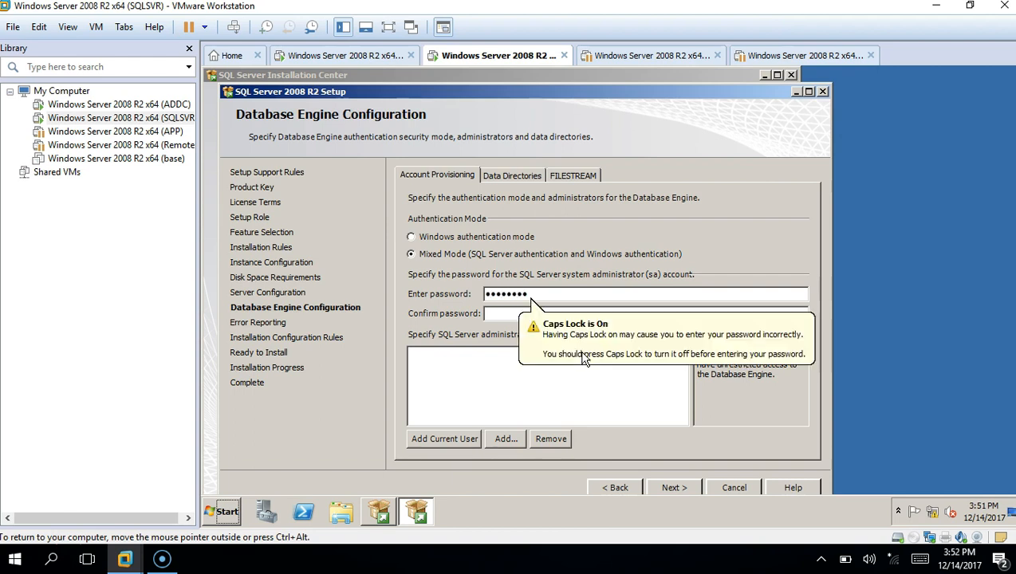
{"action": "key", "text": "Caps_Lock"}
{"action": "key", "text": "Tab"}
{"action": "type", "text": "P@ssw0r"}
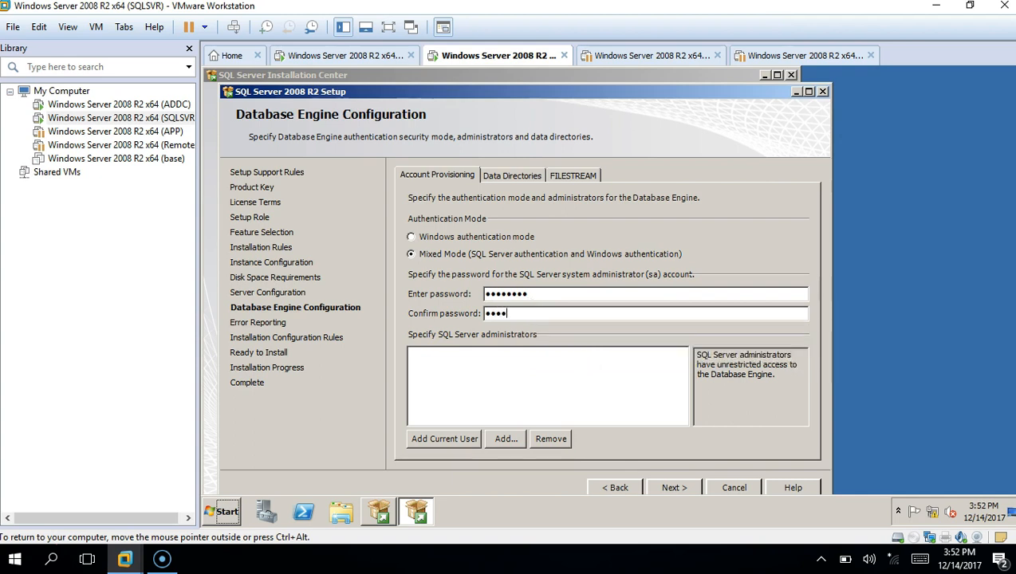
{"action": "type", "text": "d"}
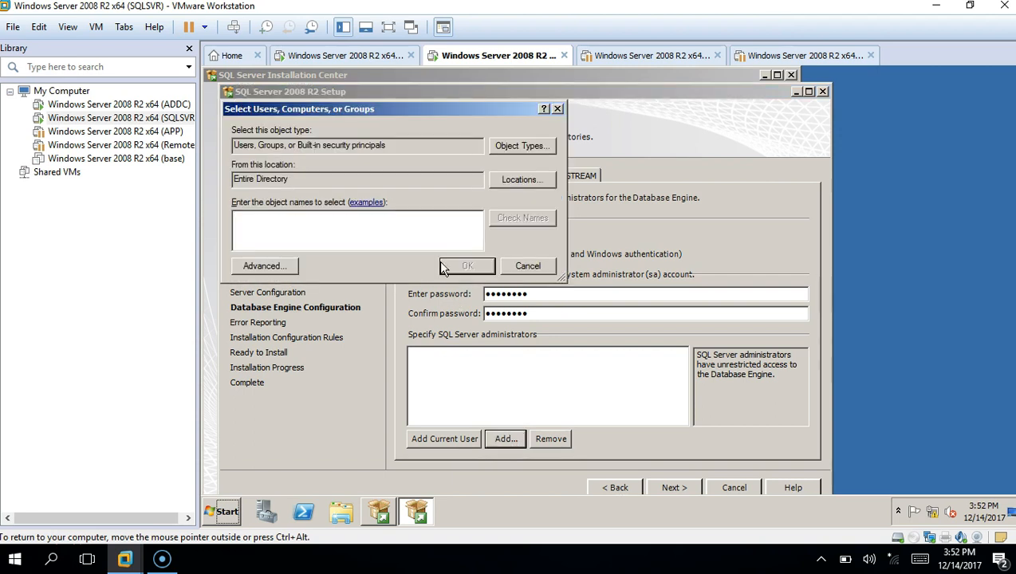
Add NETWEXP\sqladmin as a SQL Server administrator, resolving the name with network credentials
{"action": "type", "text": "sql"}
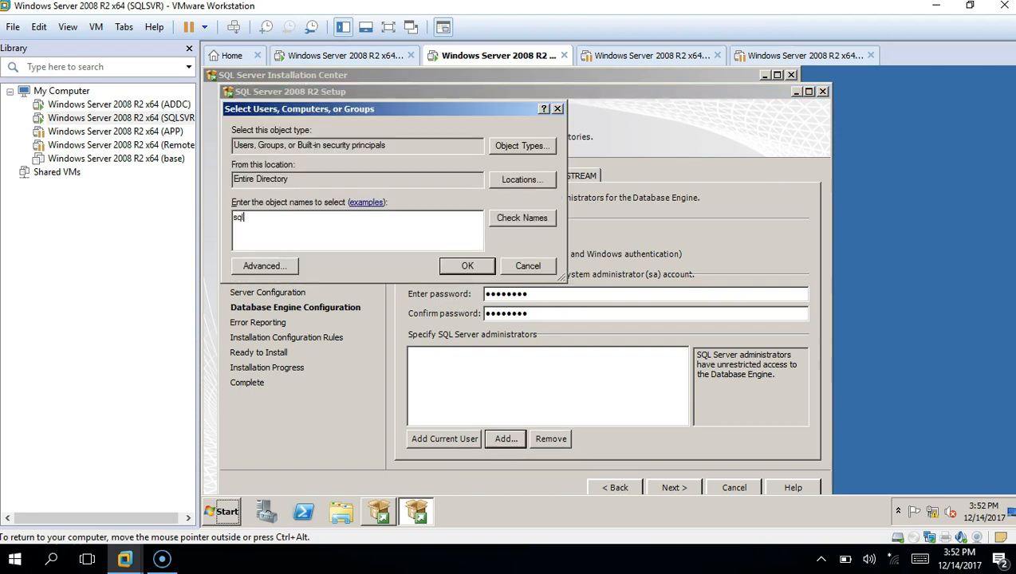
{"action": "type", "text": "adimin"}
{"action": "left_click", "coordinate": [529, 216]}
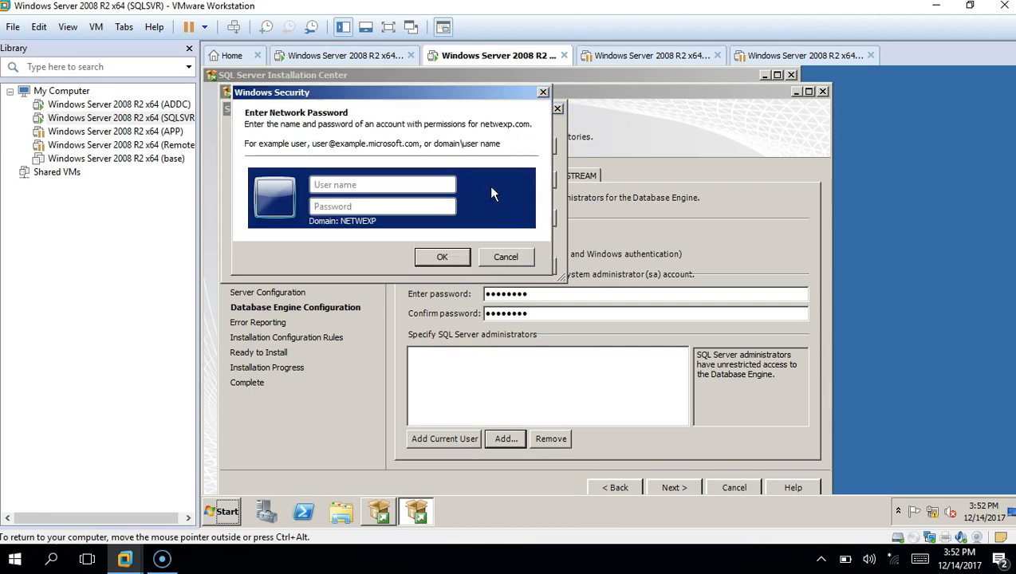
{"action": "left_click", "coordinate": [438, 184]}
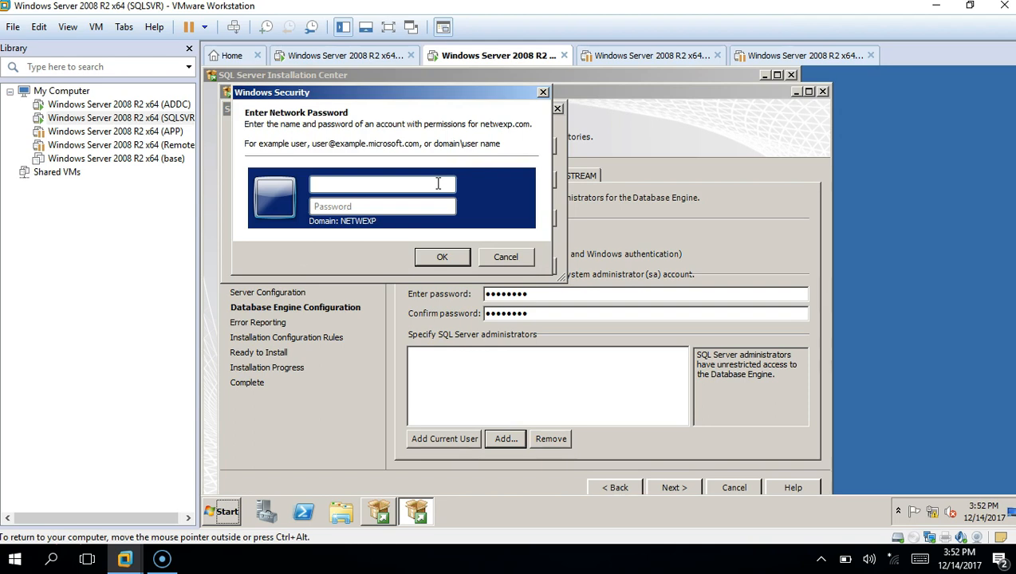
{"action": "type", "text": "sqladmin"}
{"action": "key", "text": "Tab"}
{"action": "type", "text": "P@ssw0r"}
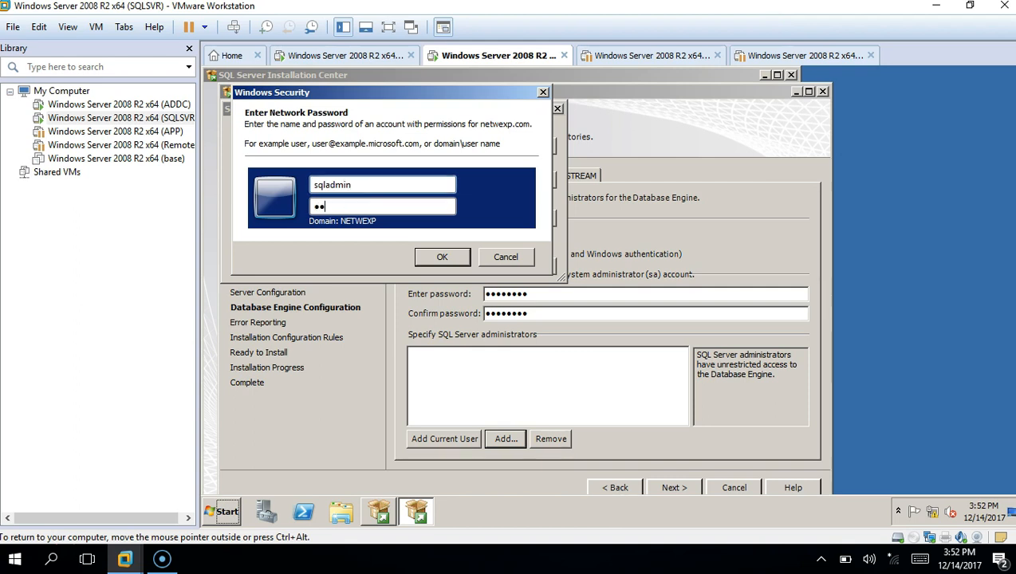
{"action": "type", "text": "d"}
{"action": "left_click", "coordinate": [443, 258]}
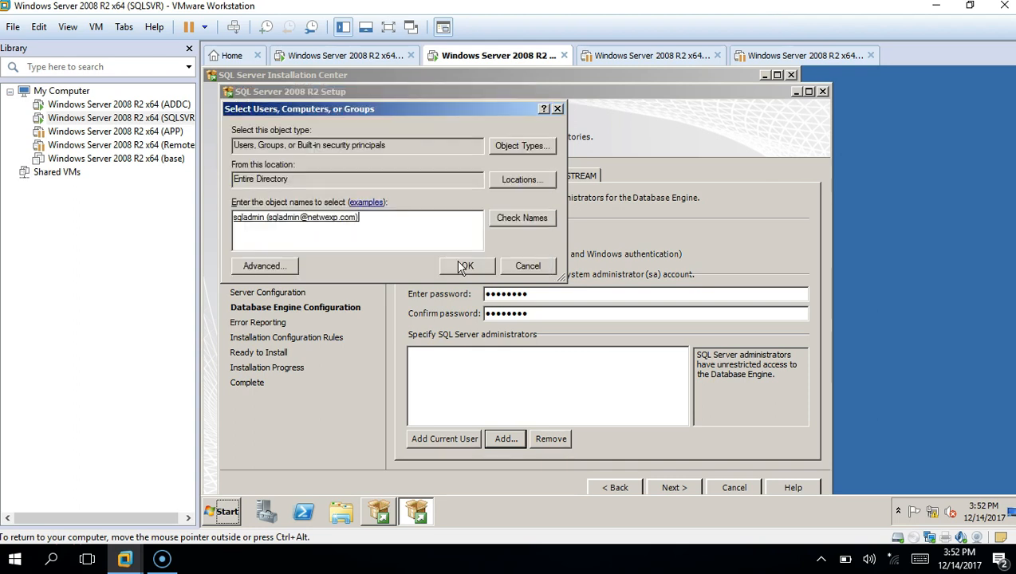
{"action": "left_click", "coordinate": [460, 266]}
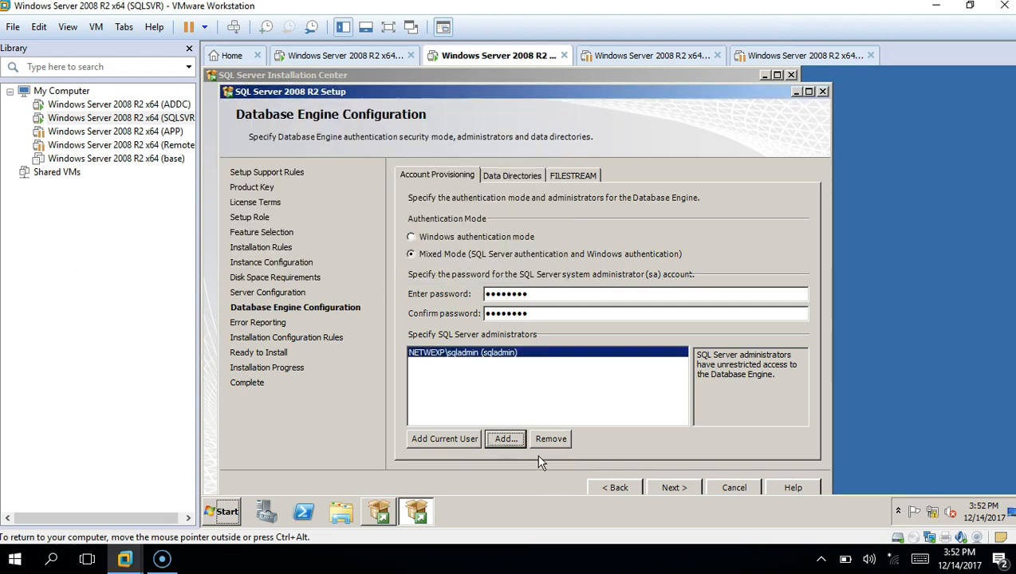
{"action": "left_click", "coordinate": [669, 488]}
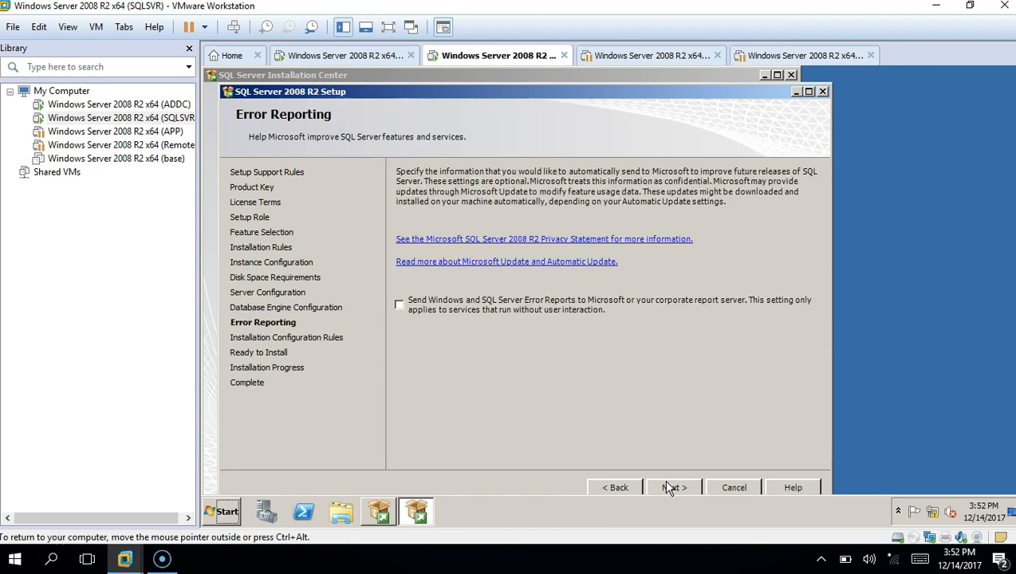
Pass Error Reporting and Installation Configuration Rules, review Ready to Install, and start the installation
{"action": "left_click", "coordinate": [669, 488]}
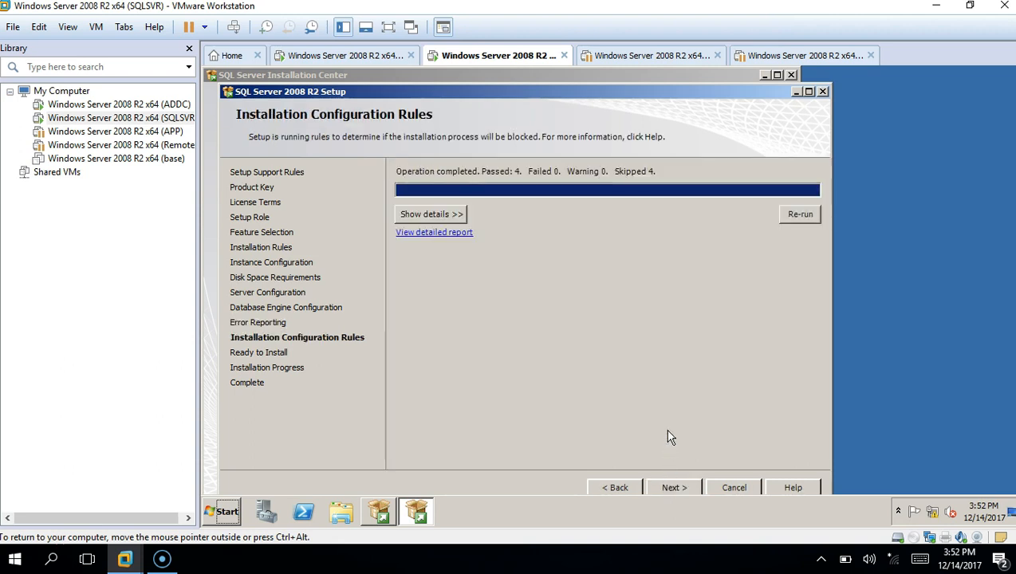
{"action": "left_click", "coordinate": [674, 487]}
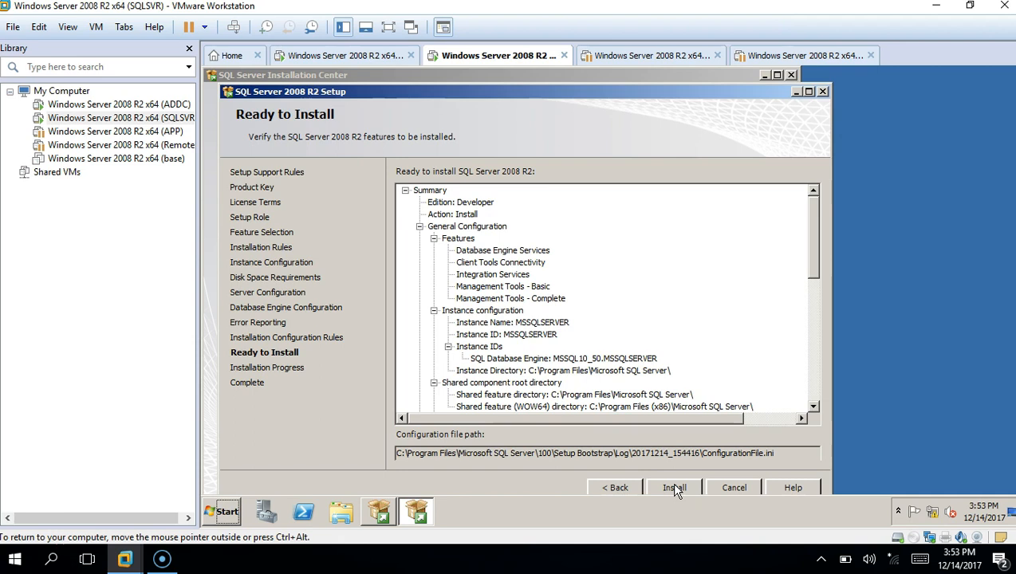
{"action": "left_click", "coordinate": [674, 488]}
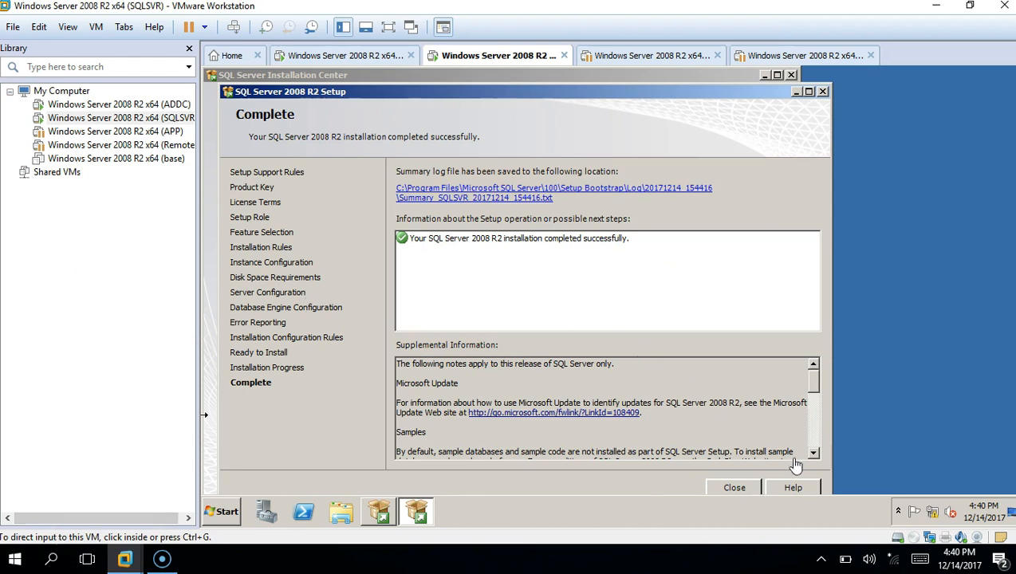
Review the supplemental information after the successful install and close the setup wizard
{"action": "left_click_drag", "start_coordinate": [820, 383], "coordinate": [816, 425]}
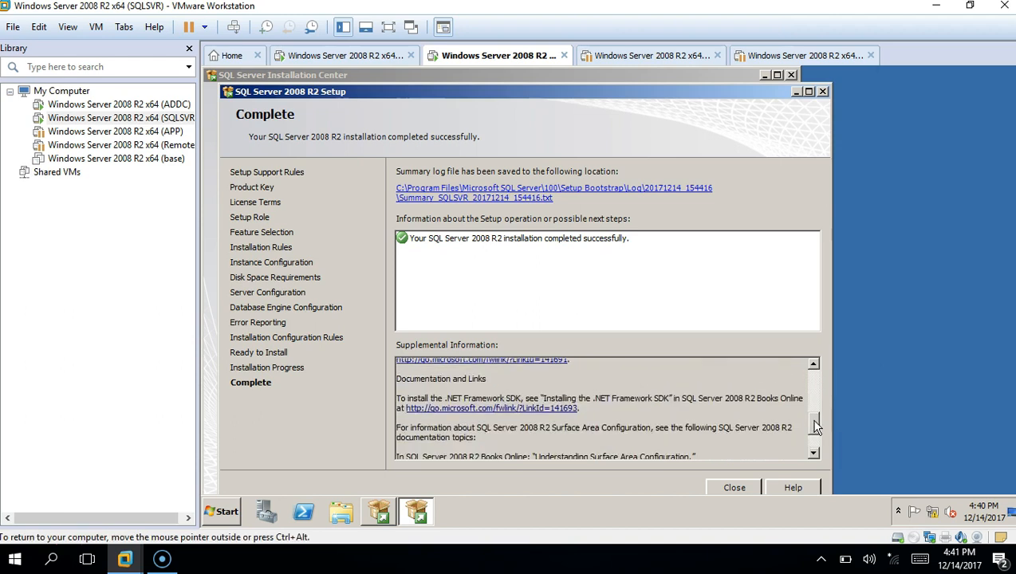
{"action": "left_click", "coordinate": [735, 488]}
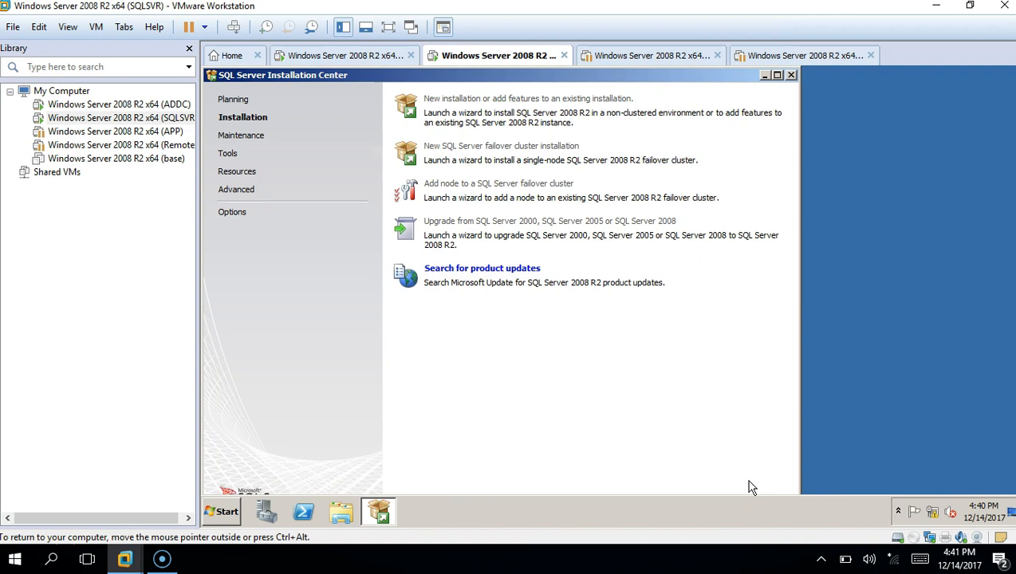
Close the SQL Server Installation Center window
{"action": "left_click", "coordinate": [792, 76]}
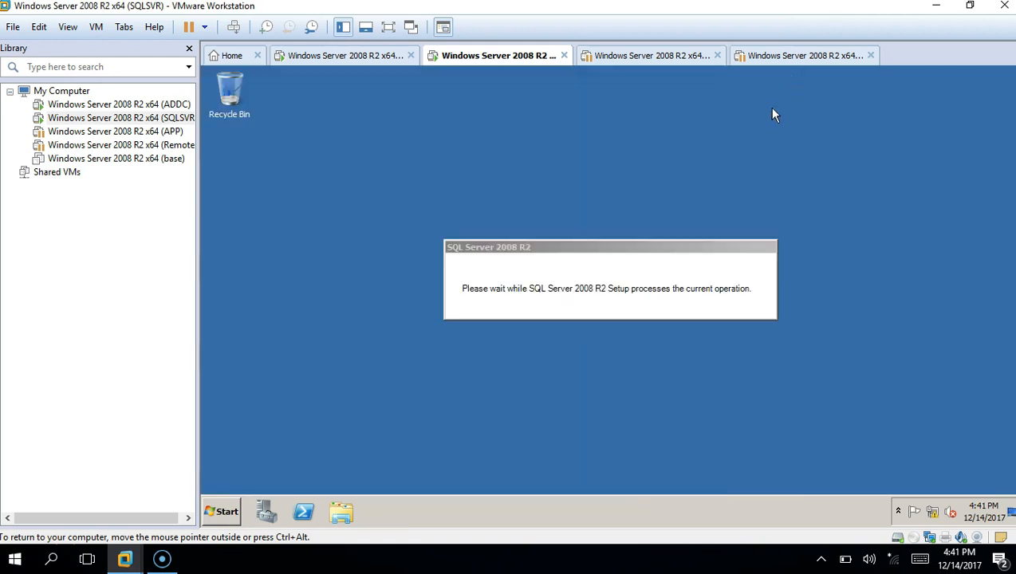